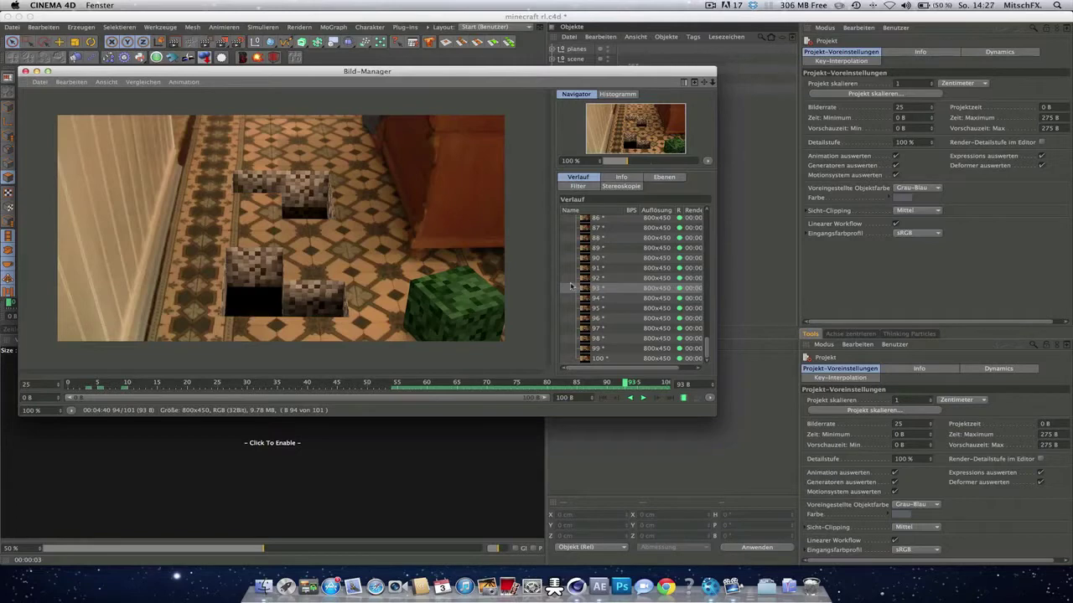
Scrub the Picture Viewer timeline back and forth to review the rendered cube-on-floor frames
drag(625, 383, 464, 383)
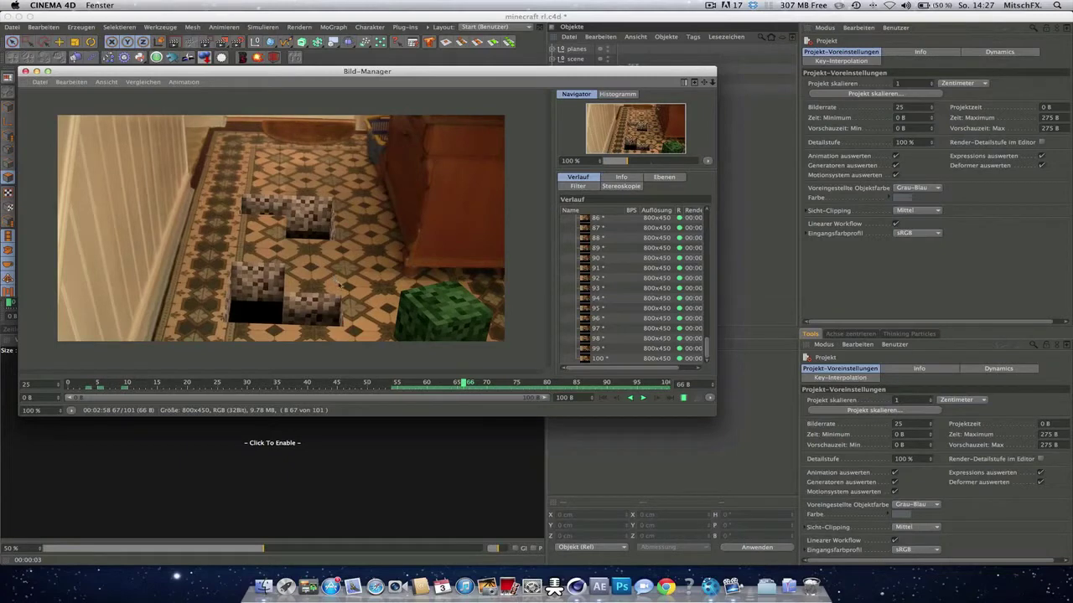
drag(464, 383, 583, 383)
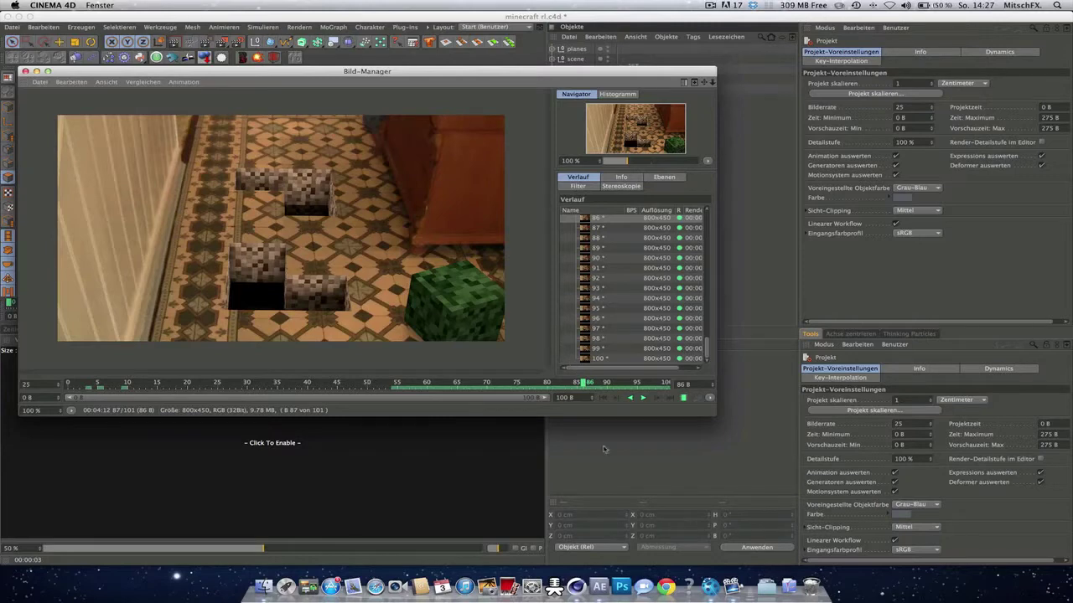
In After Effects, build the 00590 composition from the footage and add it to the render queue
click(599, 586)
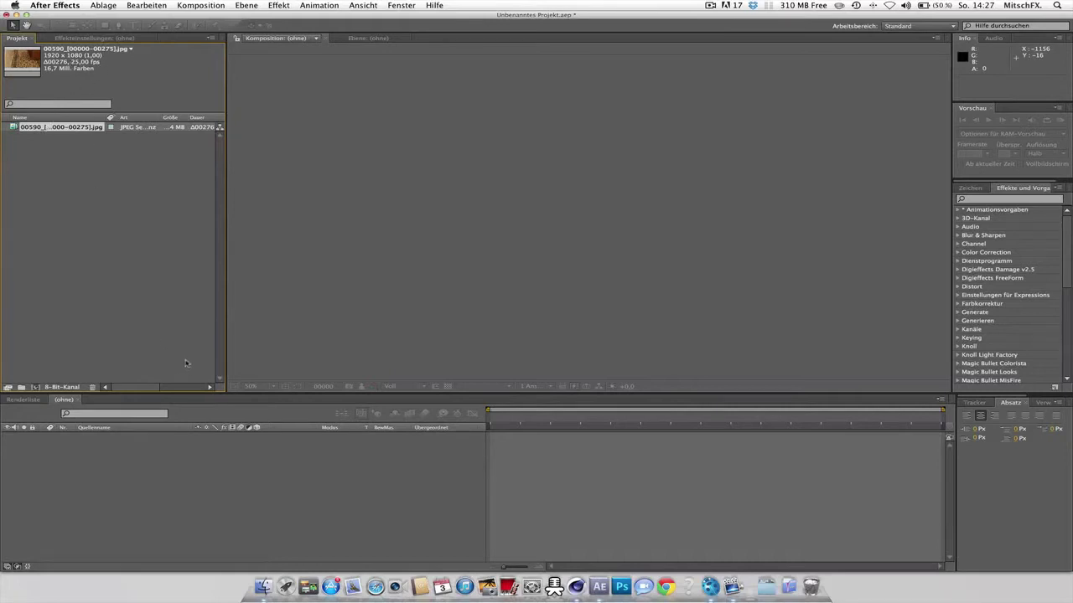
drag(15, 130, 34, 387)
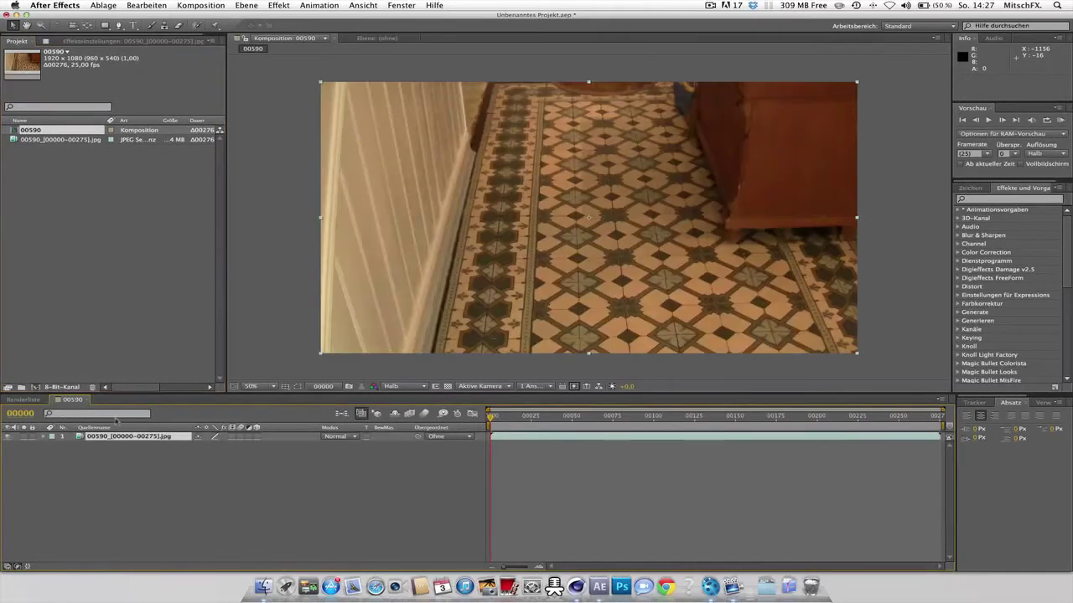
click(216, 5)
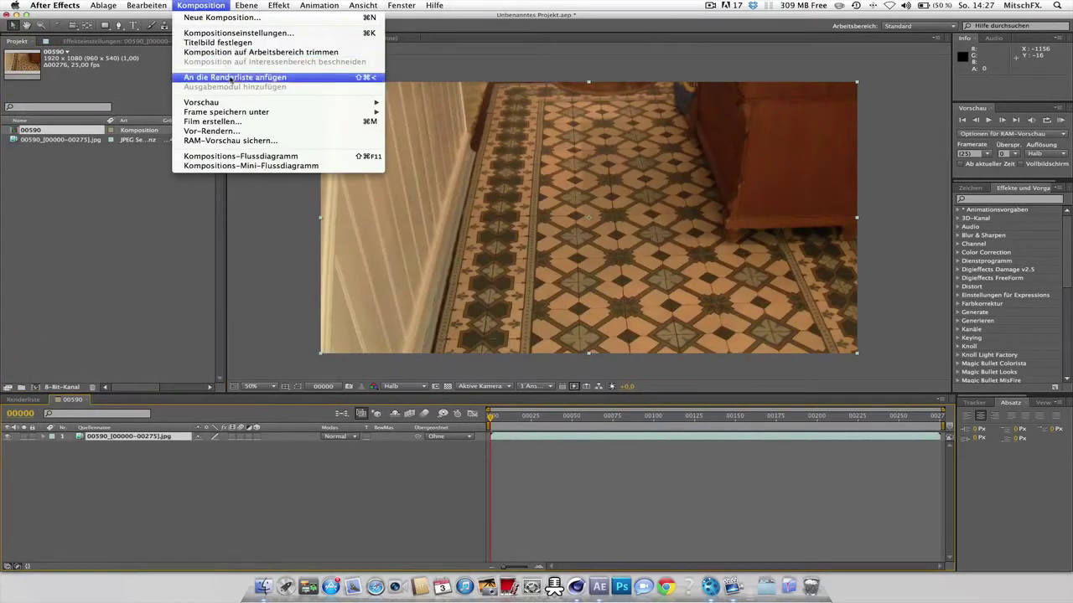
click(227, 76)
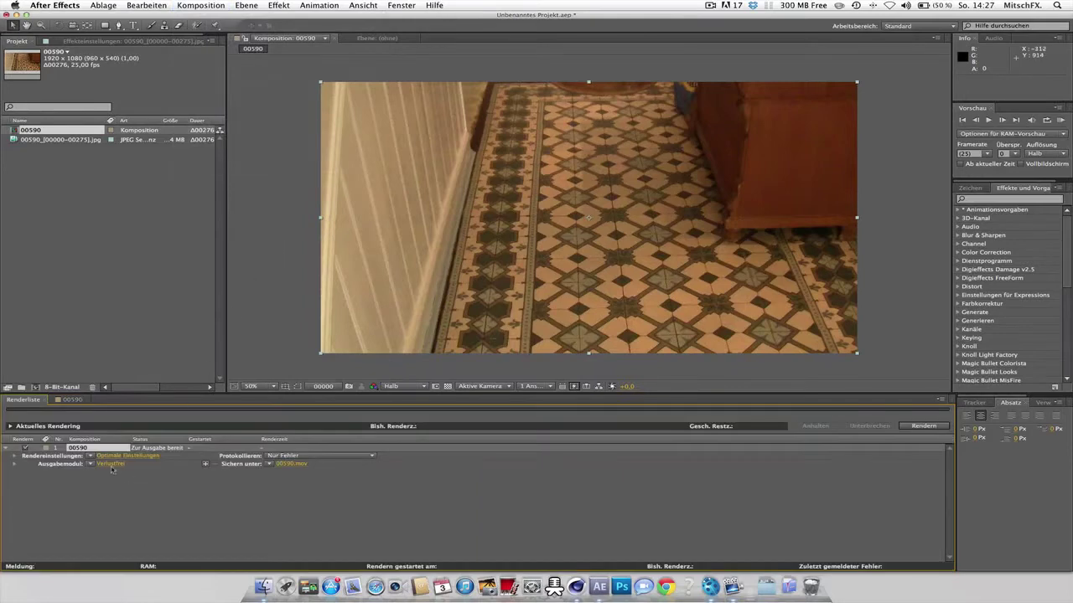
Set the output module to JPEG Sequenz named 00590_[#####].jpg, then move to boujou's desktop
click(109, 464)
click(500, 171)
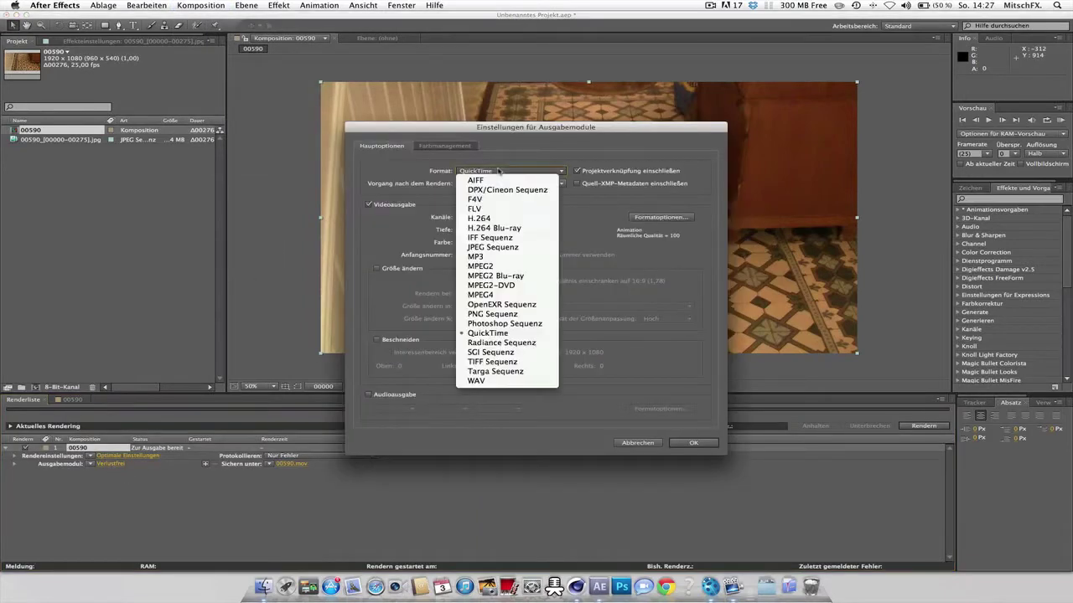
click(519, 248)
click(686, 443)
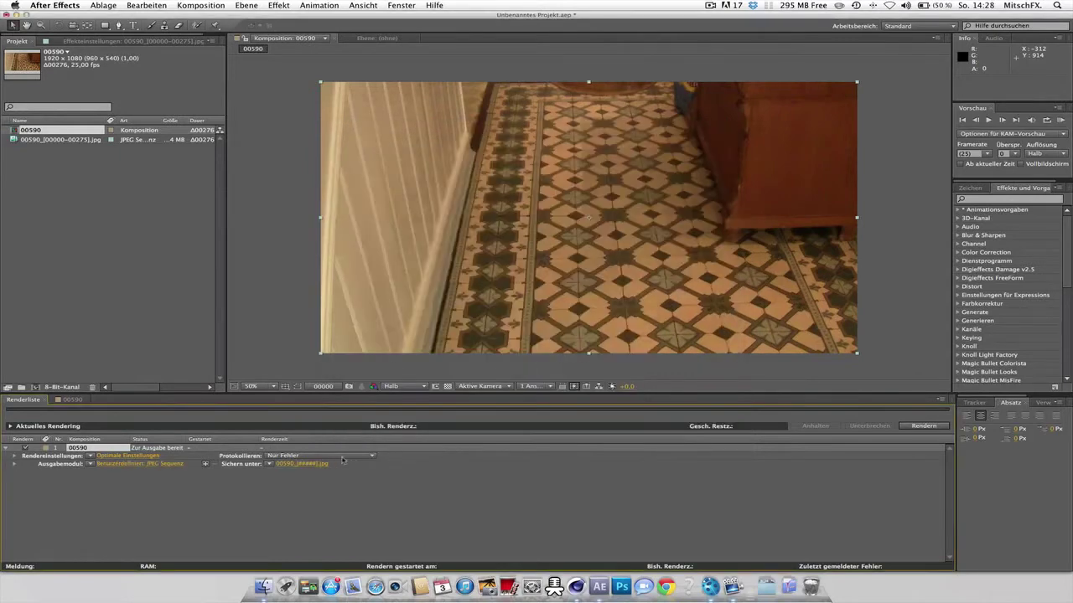
click(315, 463)
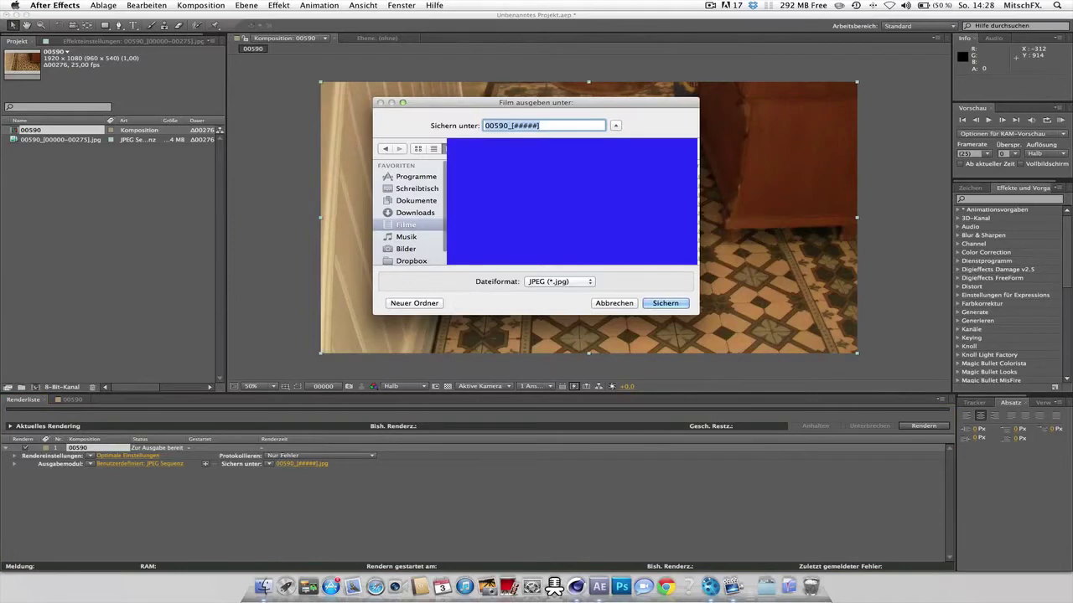
click(620, 303)
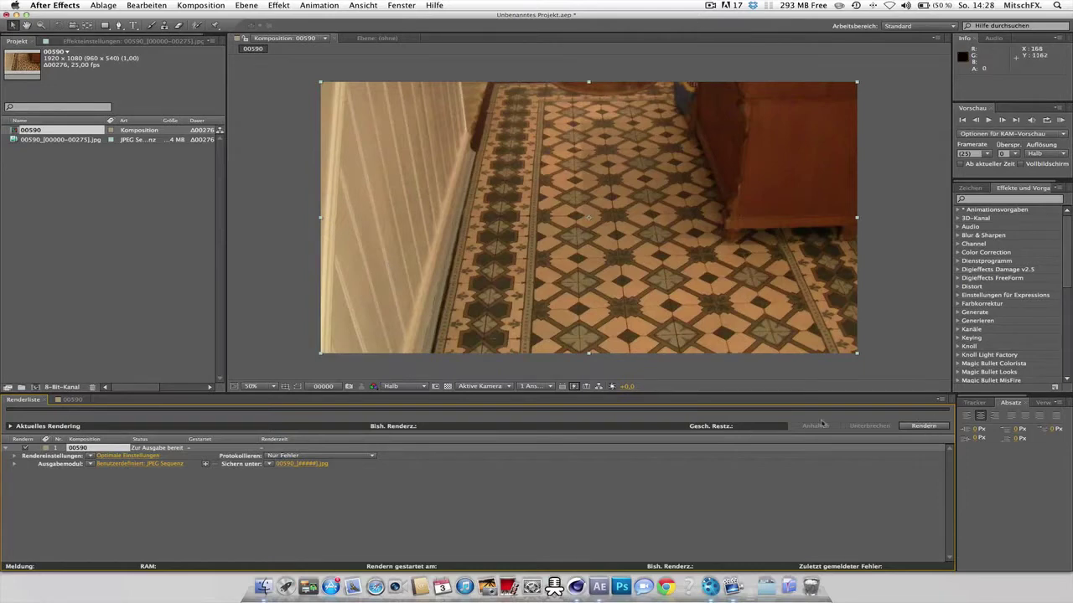
key(ctrl+Right)
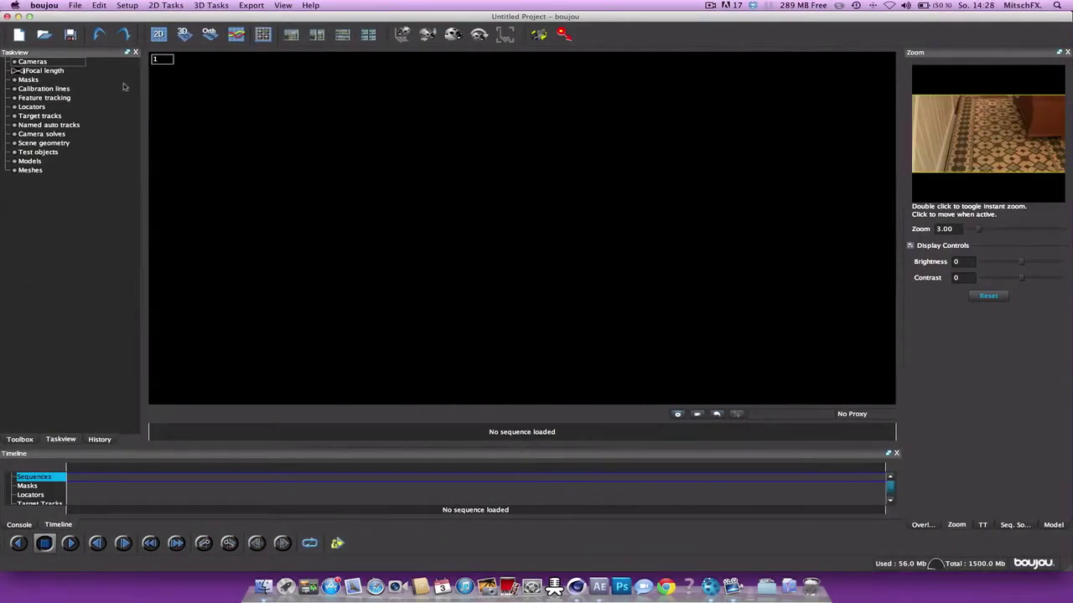
Open 00590_00000.jpg as footage in boujou, closing the current project
click(76, 5)
click(89, 28)
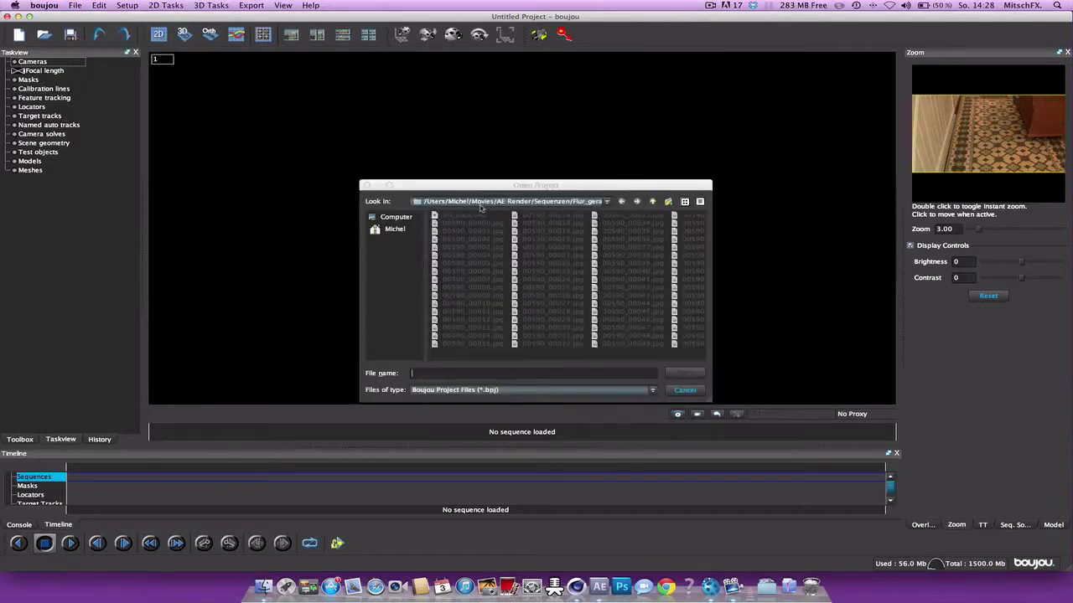
click(470, 223)
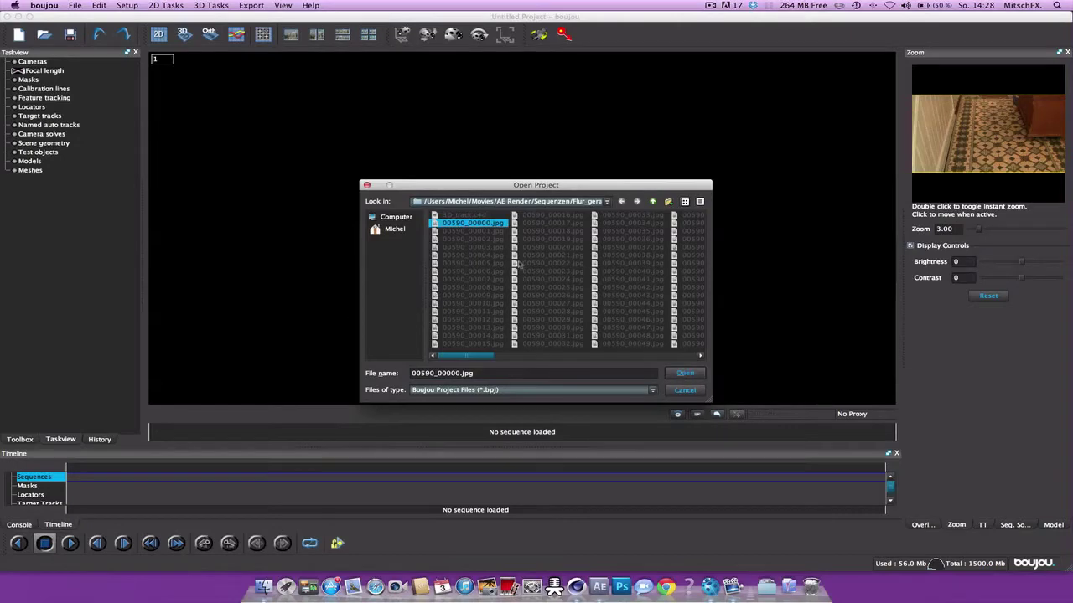
click(692, 380)
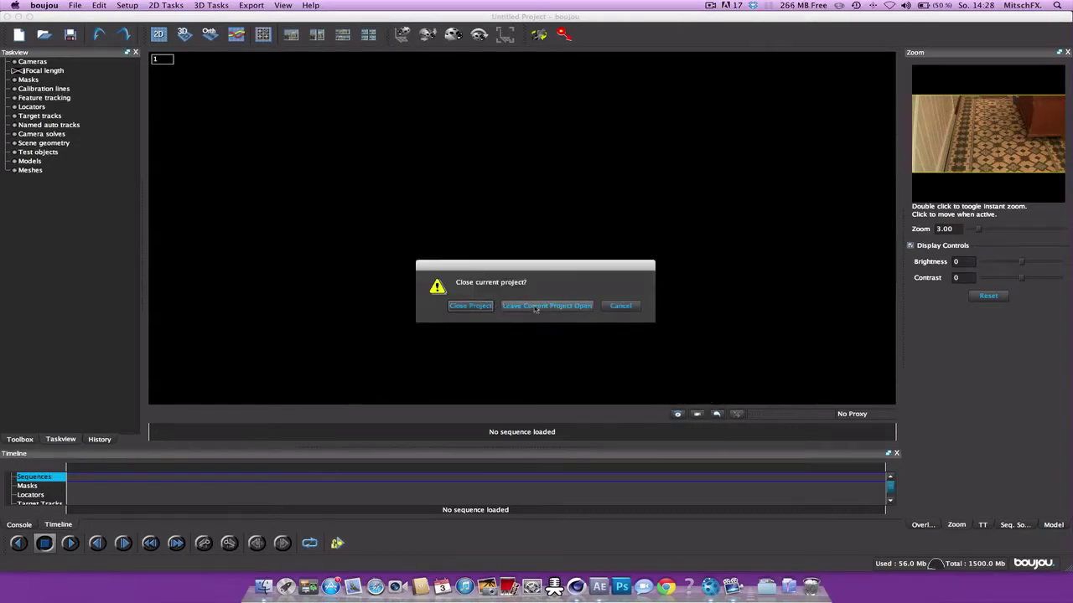
click(471, 306)
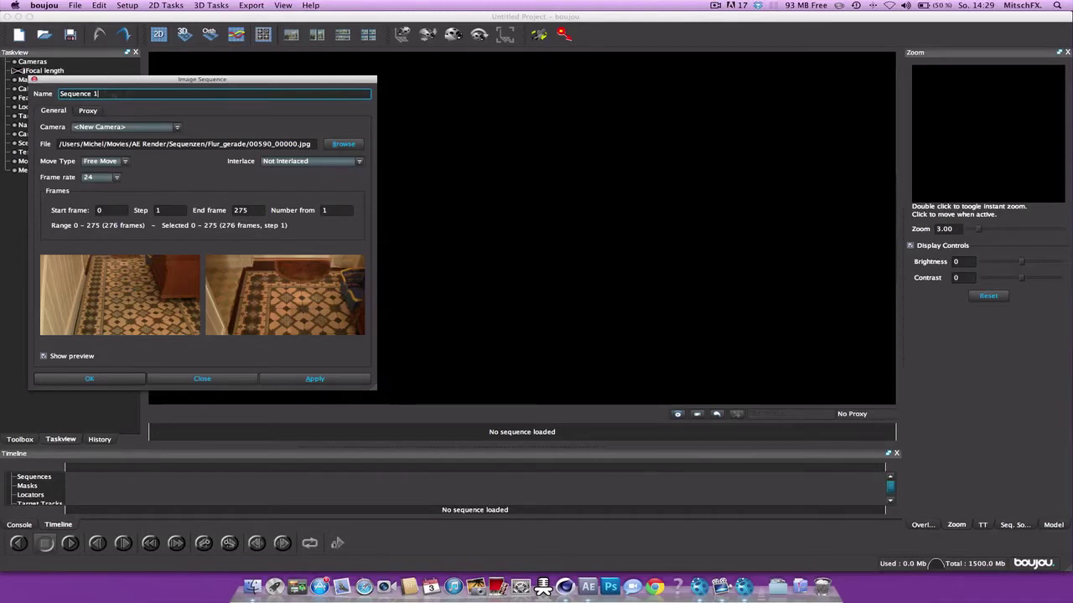
Rename the sequence 'Minecraft Ri', keep Free Move, set 25 fps and apply
drag(59, 94, 127, 95)
text(Minecraft Ri)
click(125, 162)
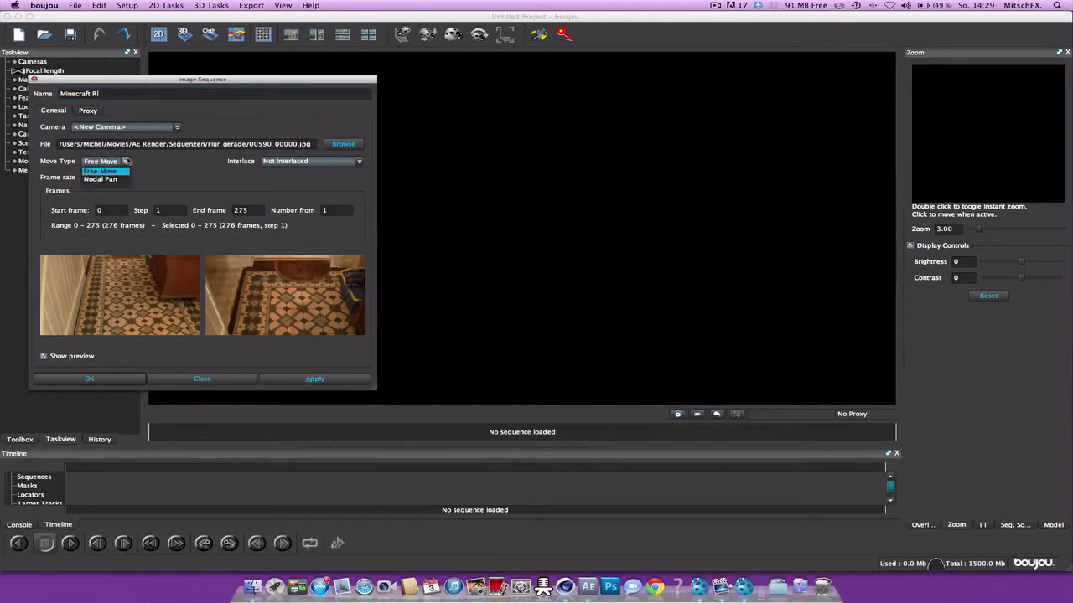
click(128, 164)
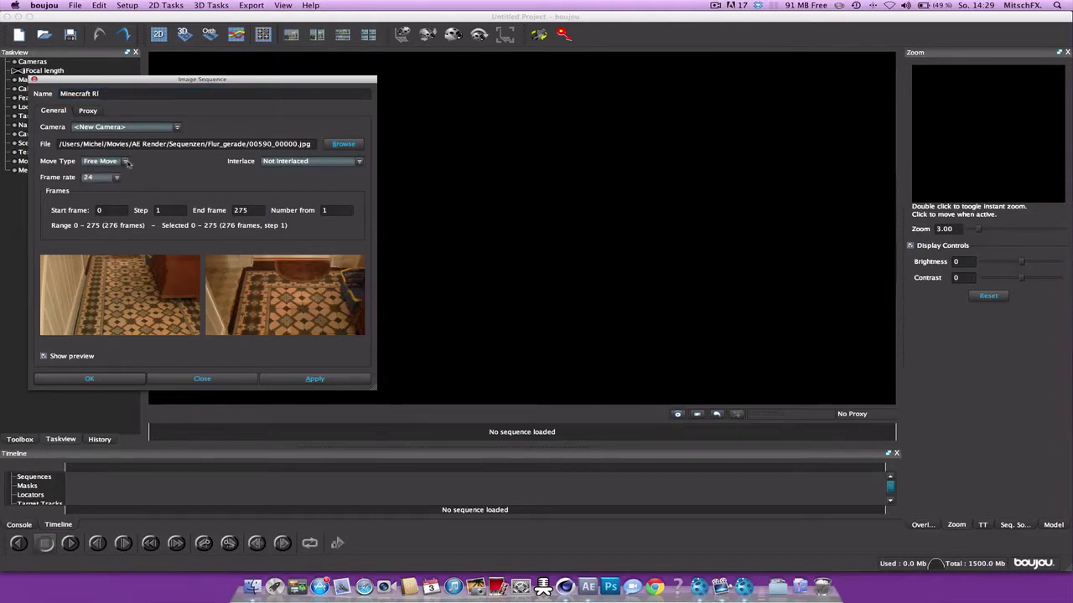
click(125, 161)
click(119, 179)
click(118, 179)
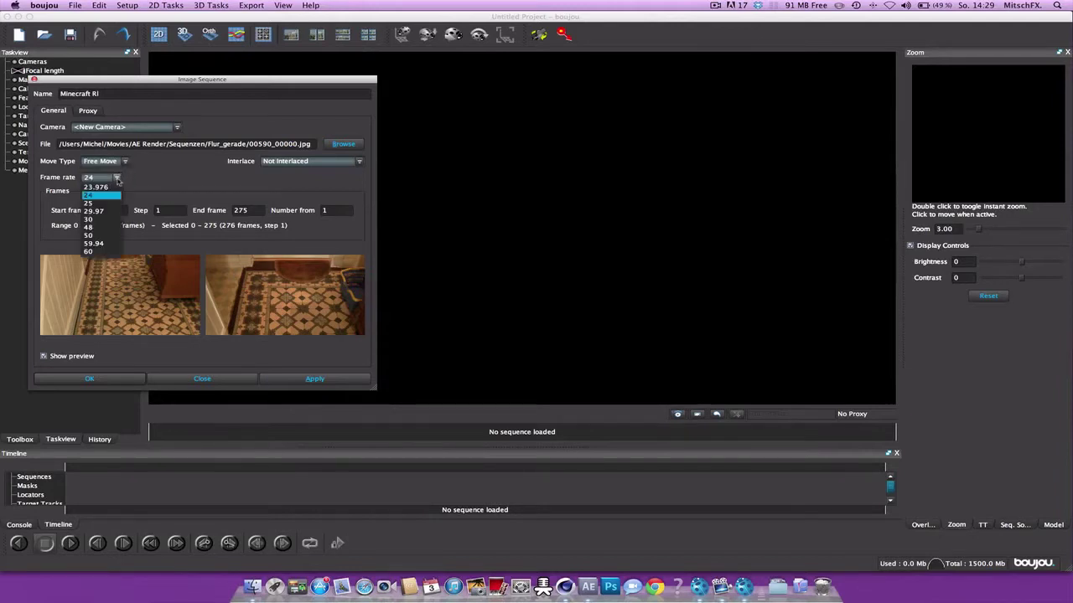
click(106, 206)
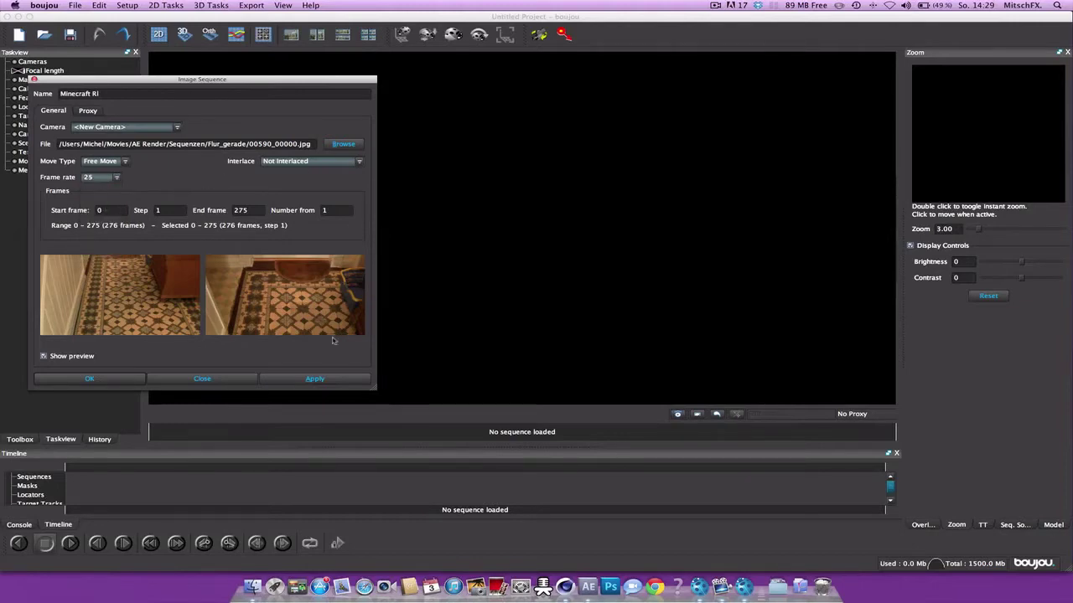
click(308, 379)
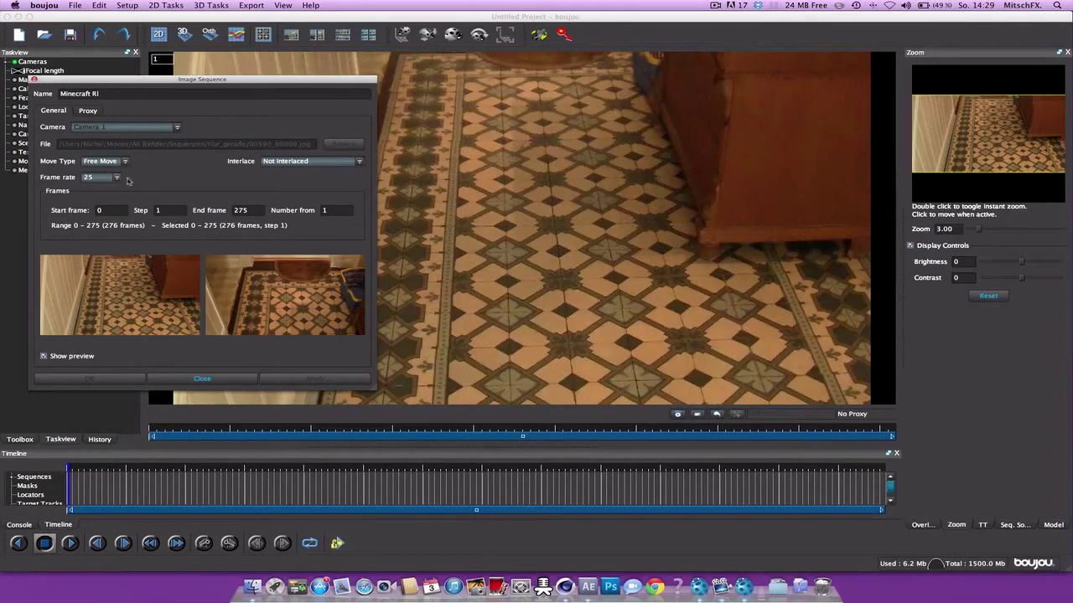
Confirm the 25 fps frame rate and check the sequence listed under Camera 1
click(116, 177)
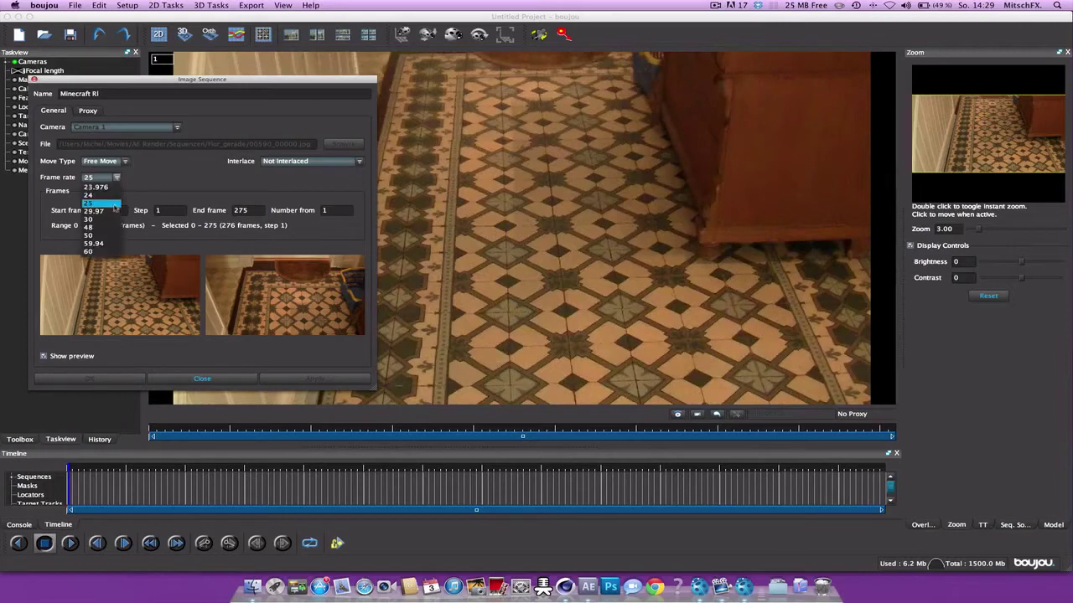
click(115, 205)
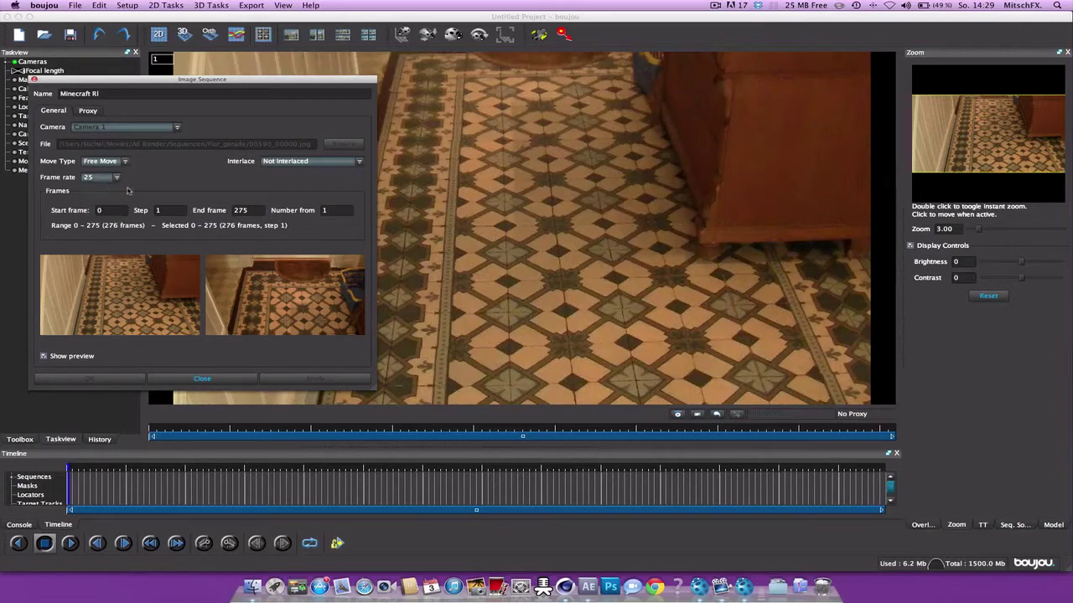
click(237, 384)
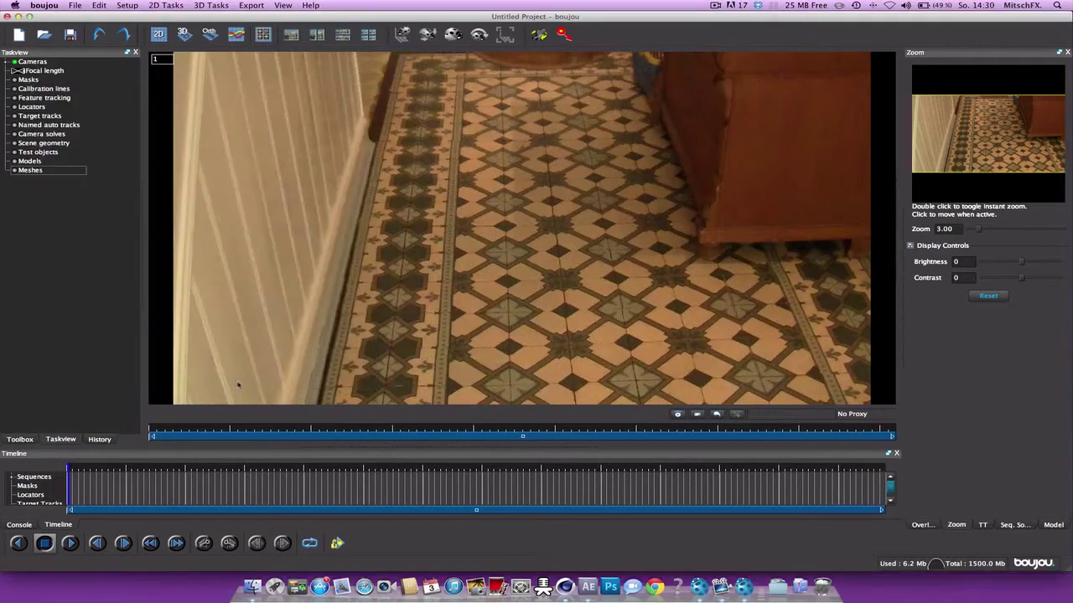
click(7, 64)
click(11, 71)
double_click(60, 82)
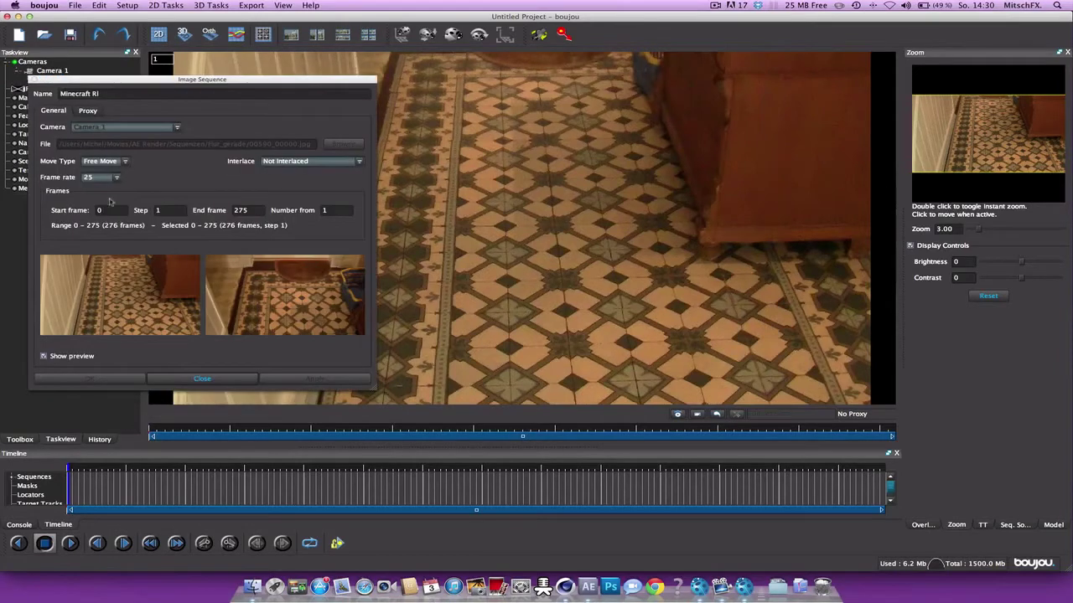
click(196, 379)
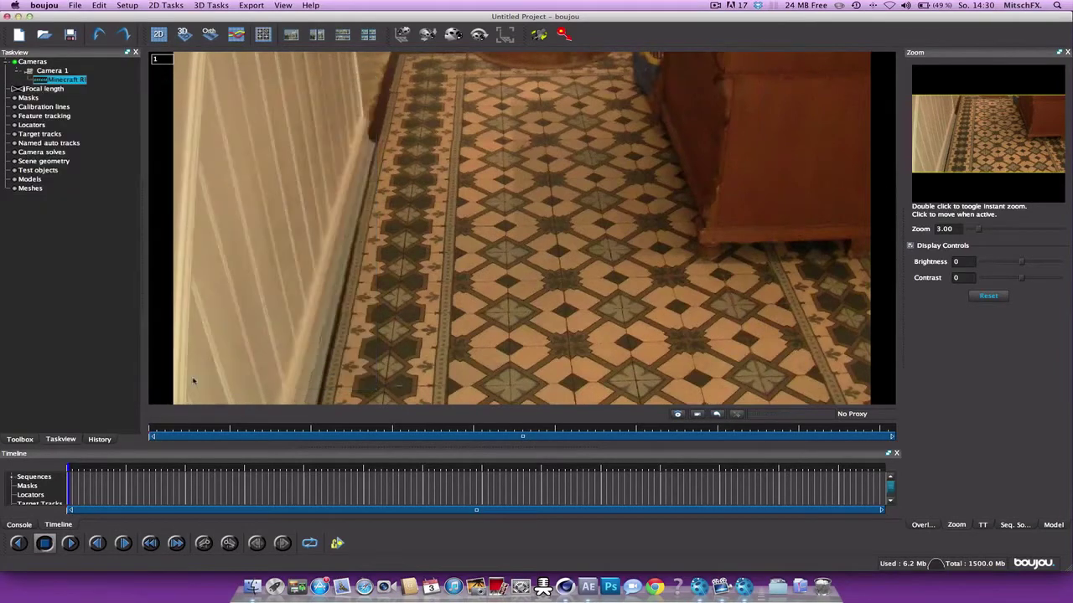
Run feature tracking on the whole sequence with Feature Scale set to Large
double_click(37, 116)
click(110, 213)
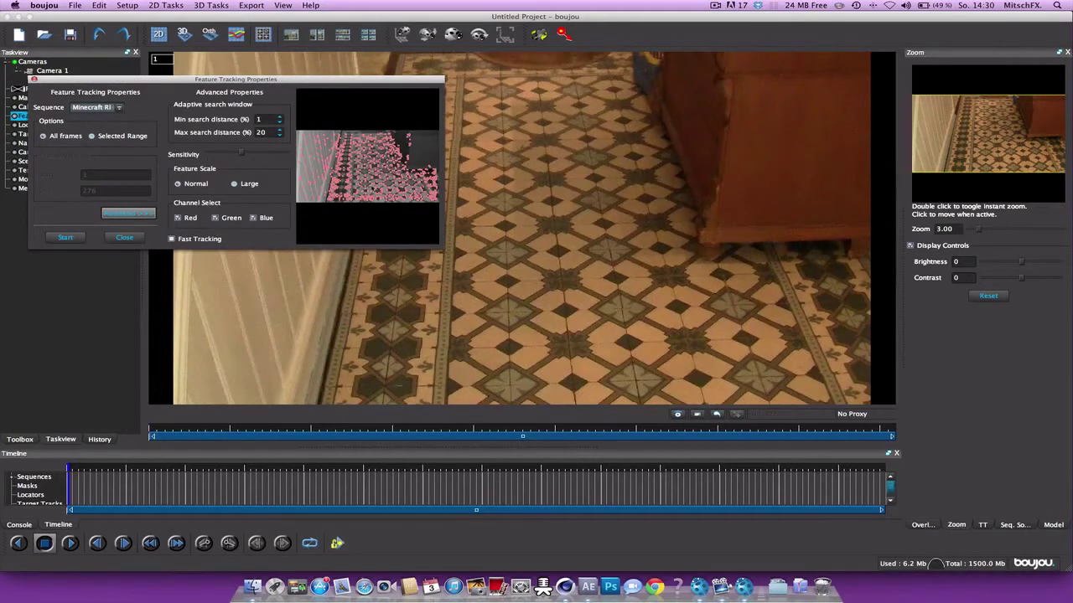
click(235, 184)
click(67, 238)
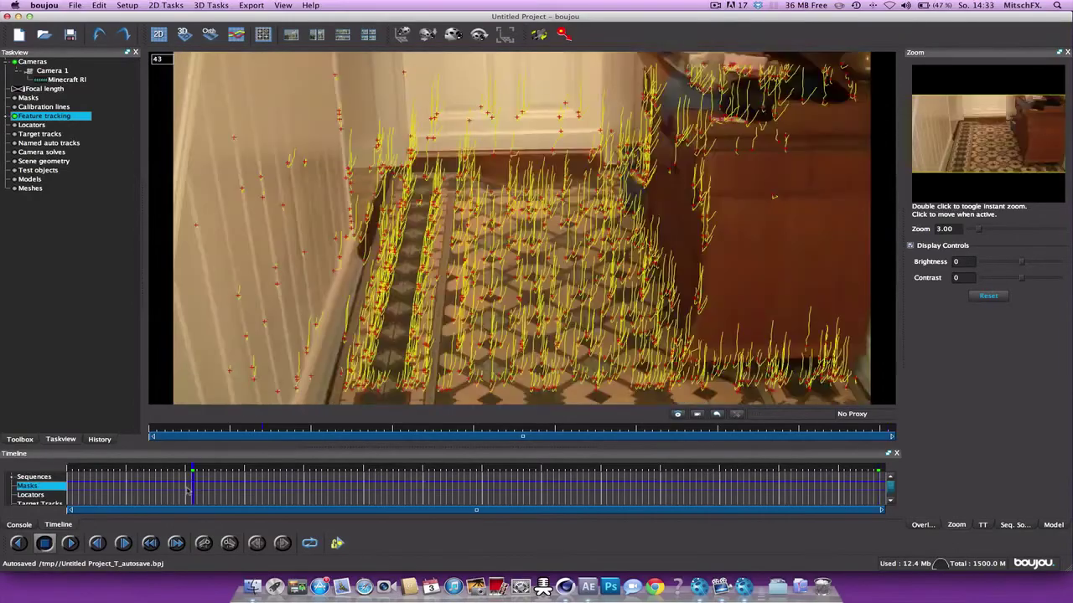
Run a camera solve with Optimize camera path smoothness ticked, then scrub back to review it
drag(195, 489, 244, 492)
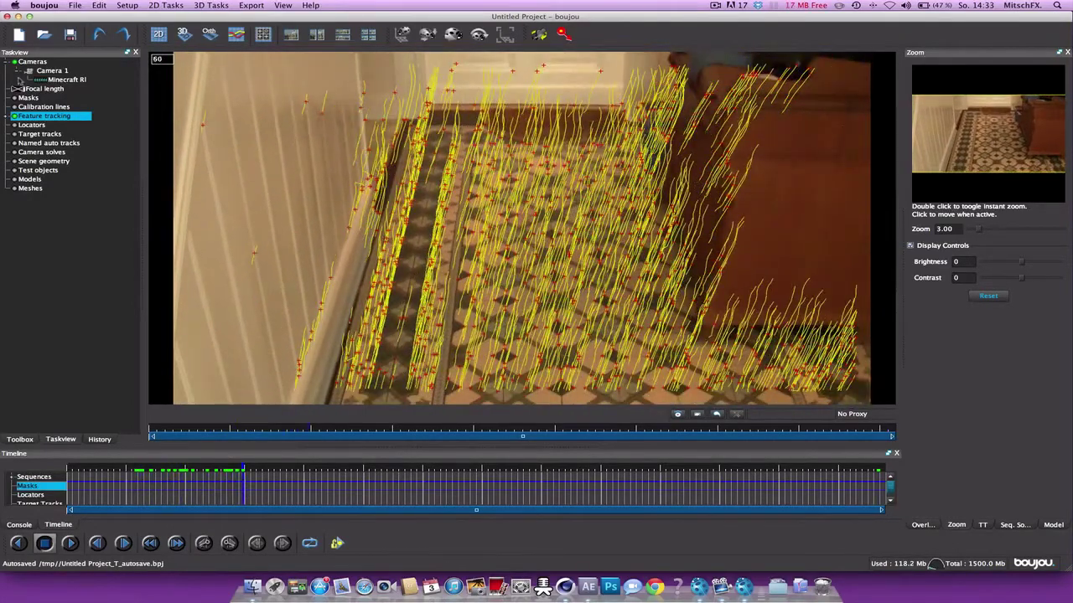
double_click(50, 153)
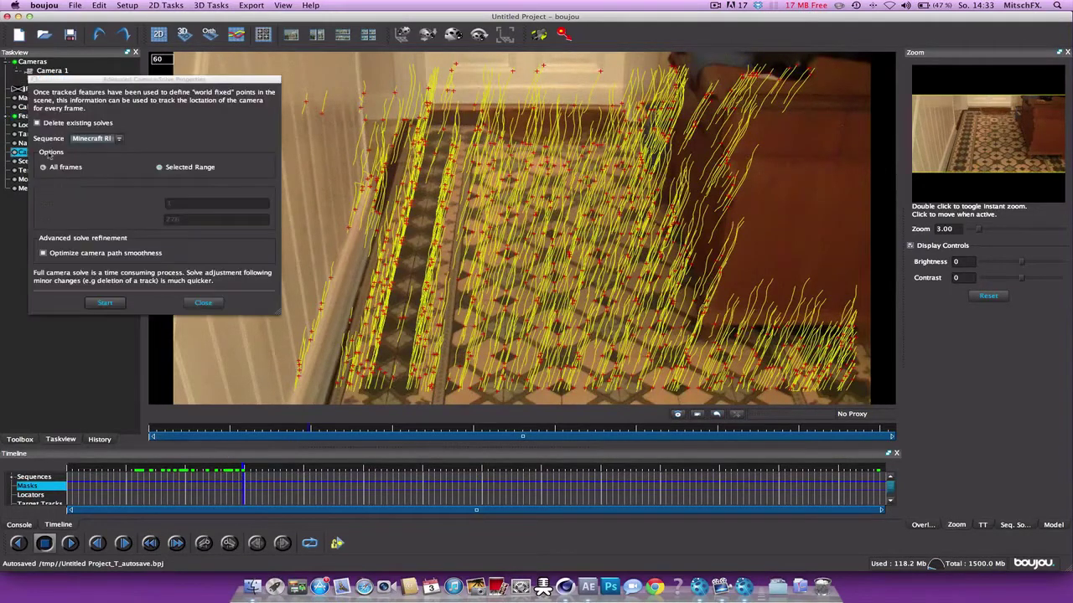
click(81, 257)
click(104, 305)
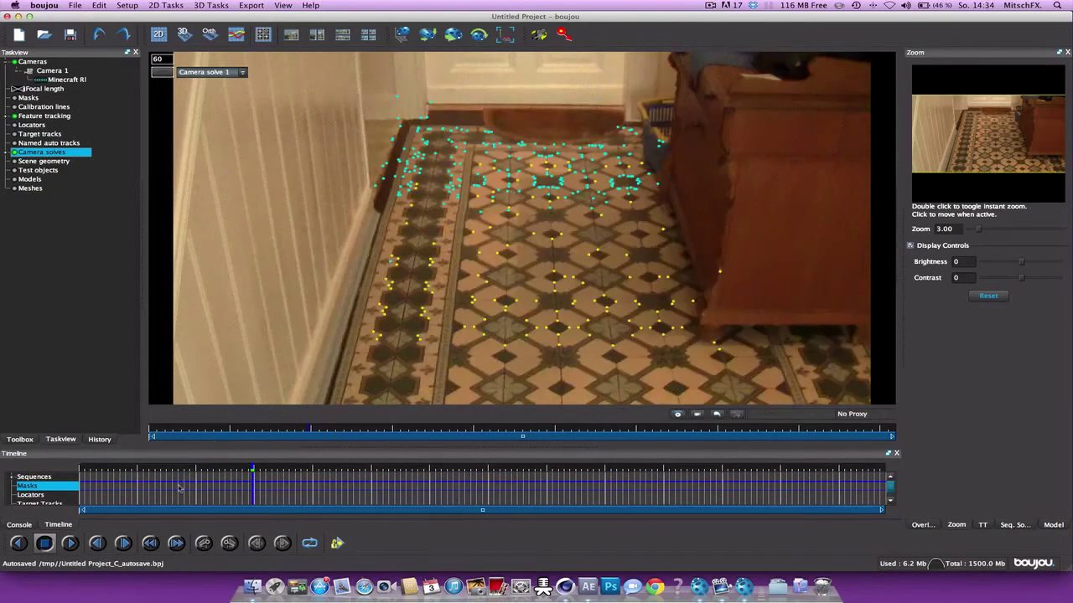
drag(178, 489, 369, 490)
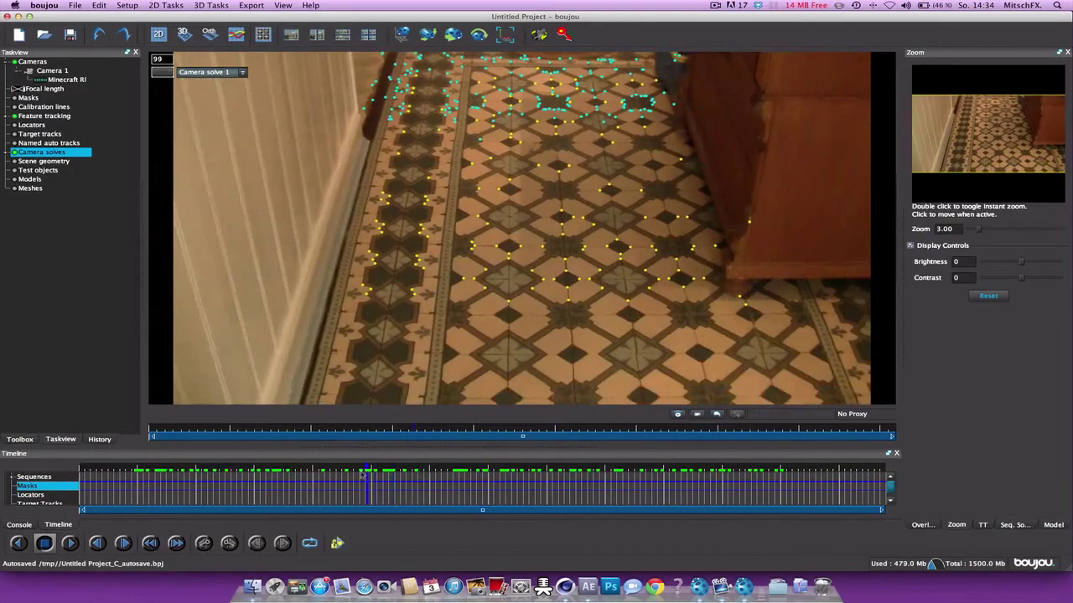
Add an x-axis coordinate frame hint in Scene geometry and connect it to two floor tracks
double_click(42, 161)
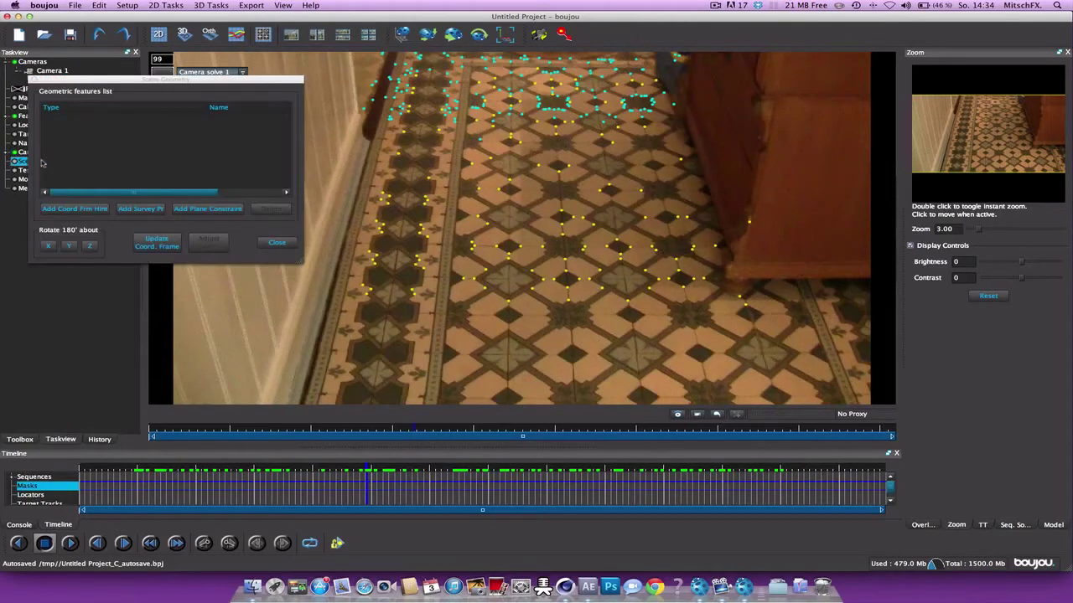
drag(126, 82, 111, 164)
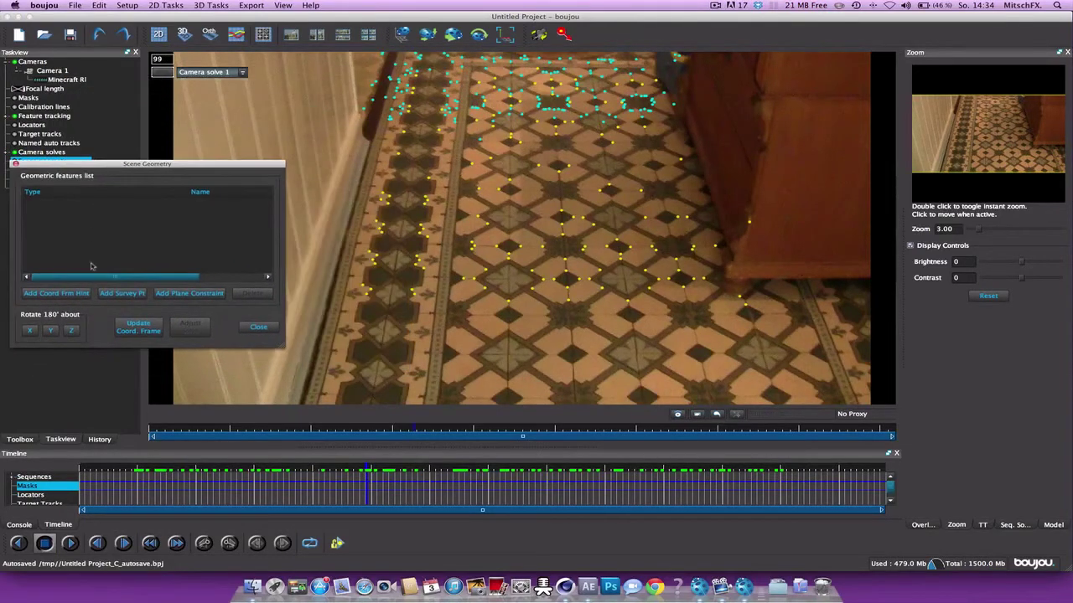
click(56, 294)
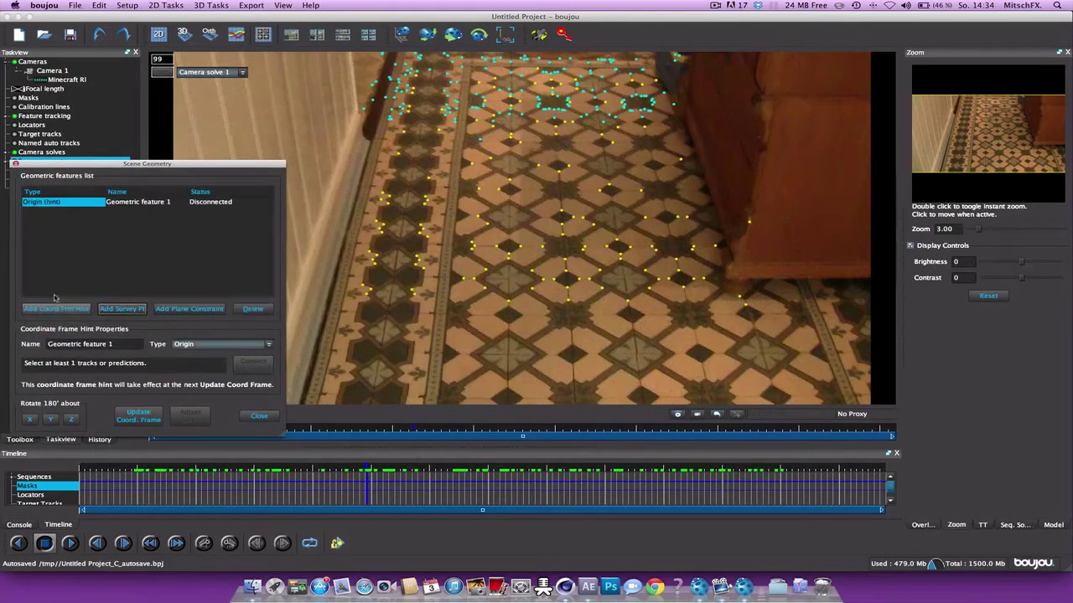
click(193, 346)
click(201, 364)
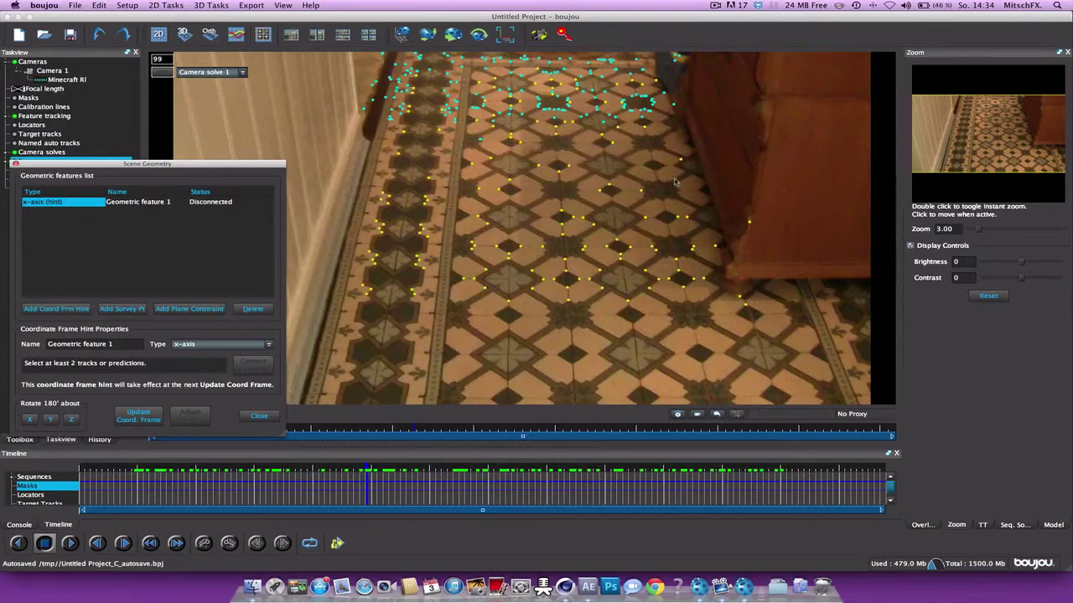
click(686, 218)
click(686, 217)
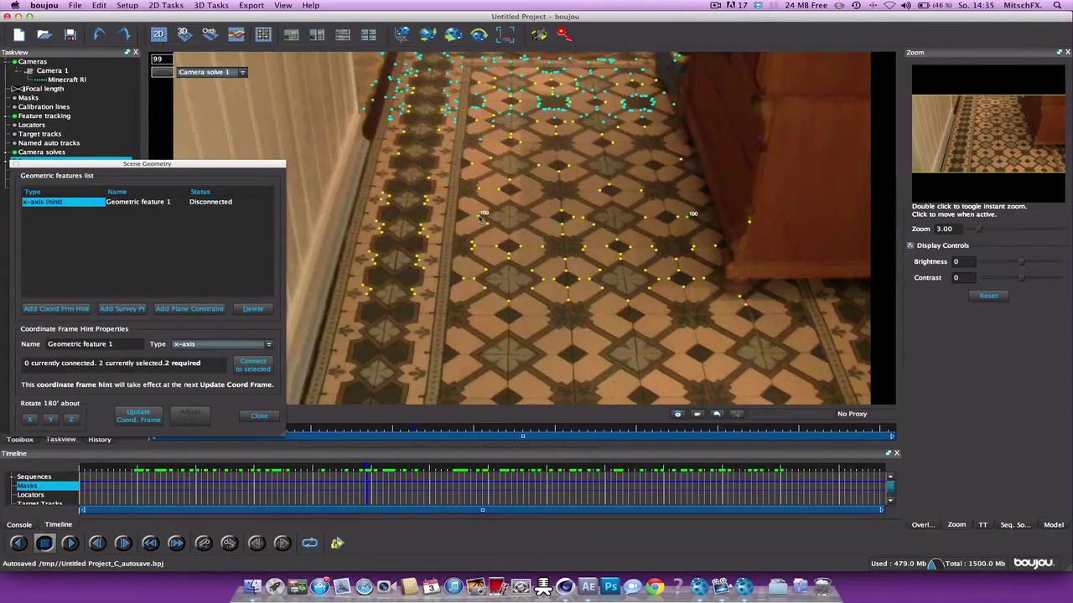
click(264, 361)
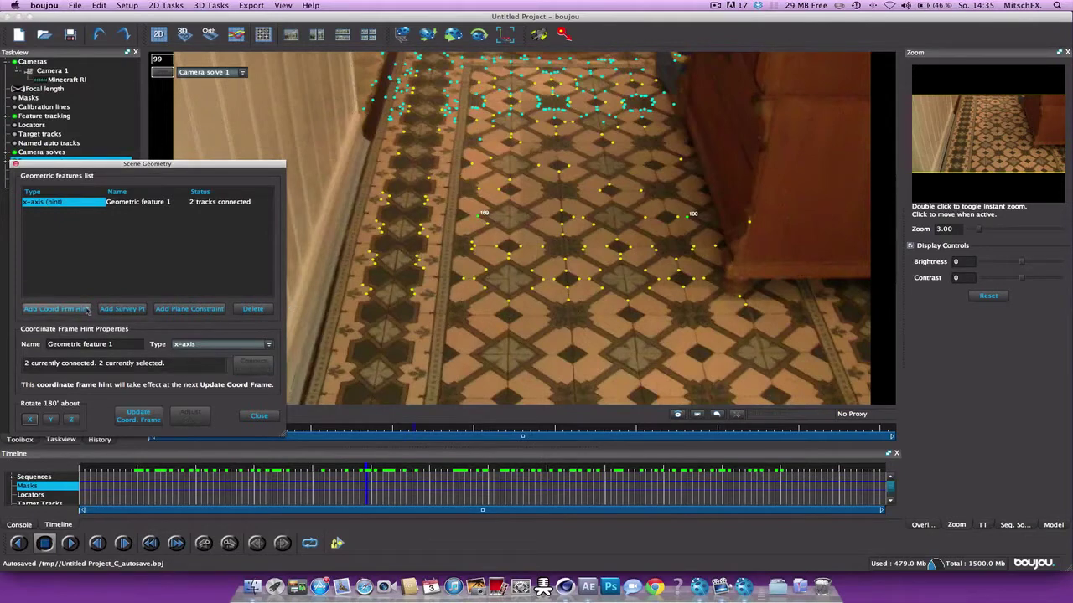
Add a z-axis coordinate frame hint connected to a selected floor track
click(87, 310)
click(267, 344)
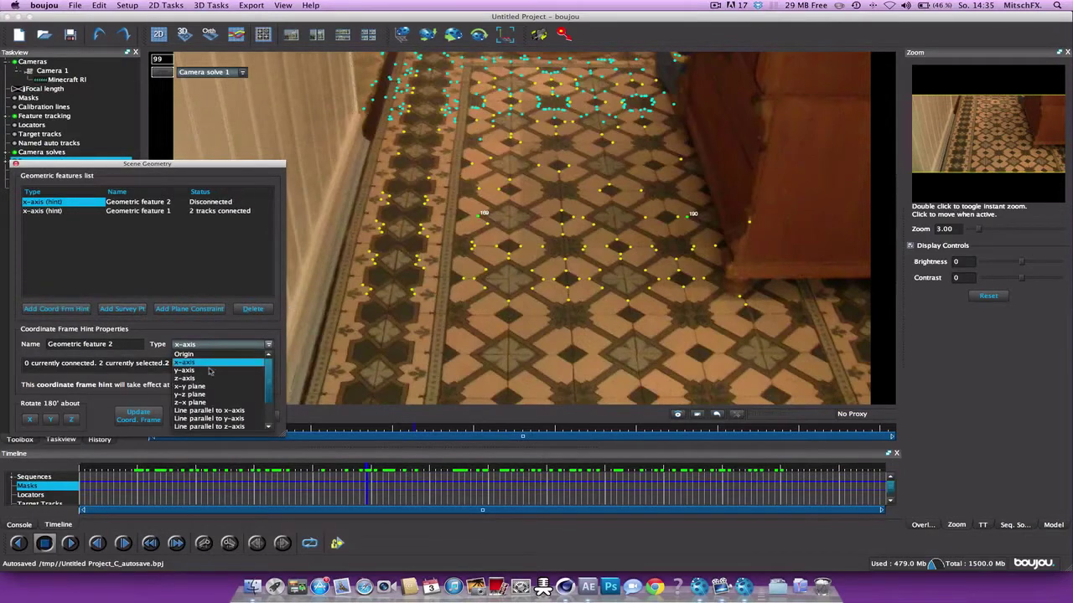
click(209, 378)
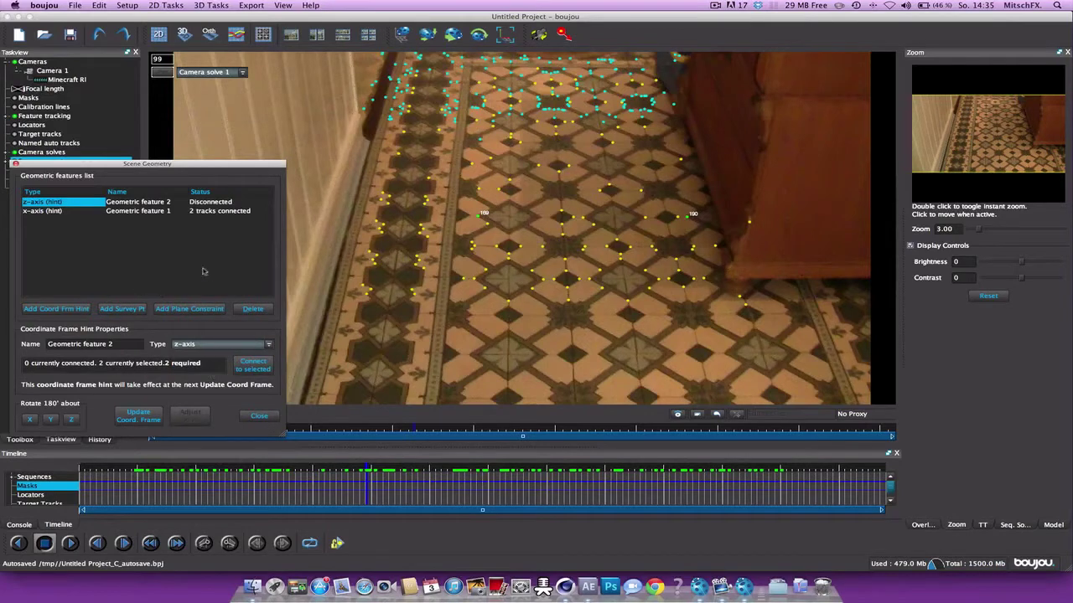
click(570, 299)
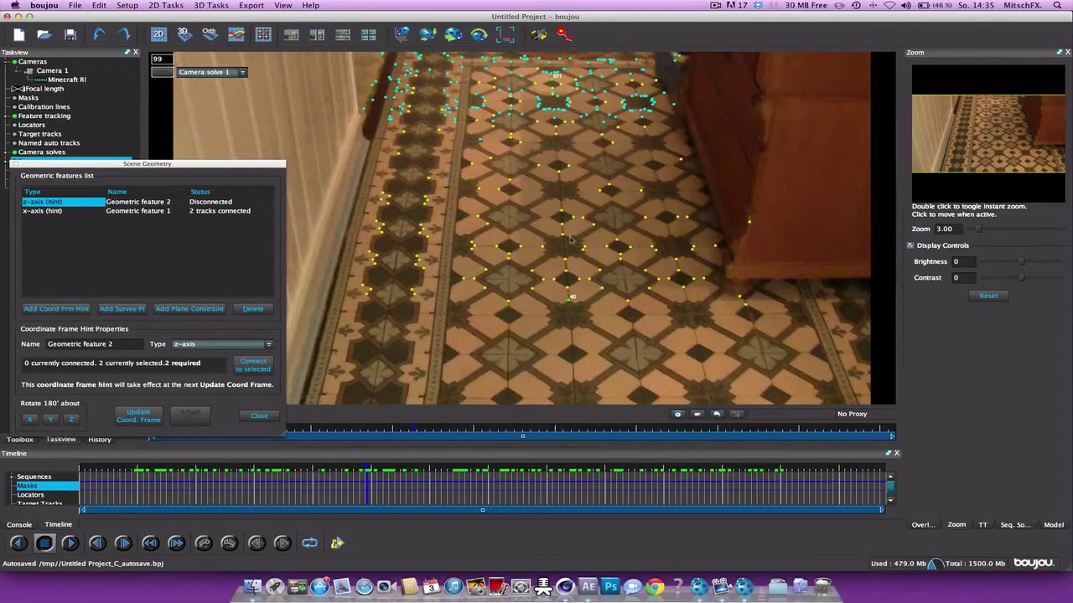
click(251, 366)
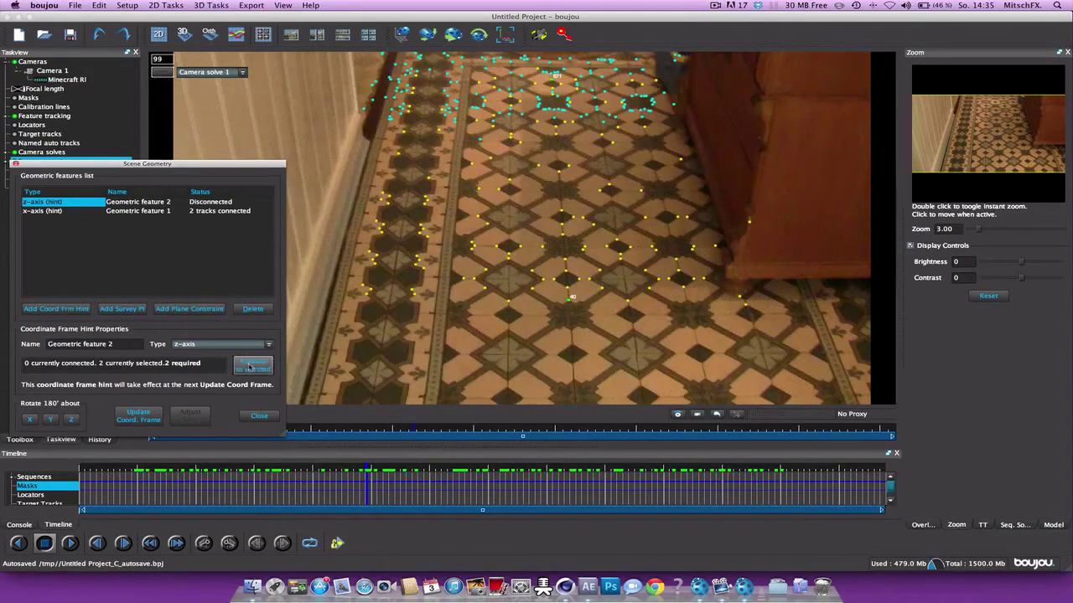
Add an Origin hint connected to a single floor track
click(56, 308)
click(266, 345)
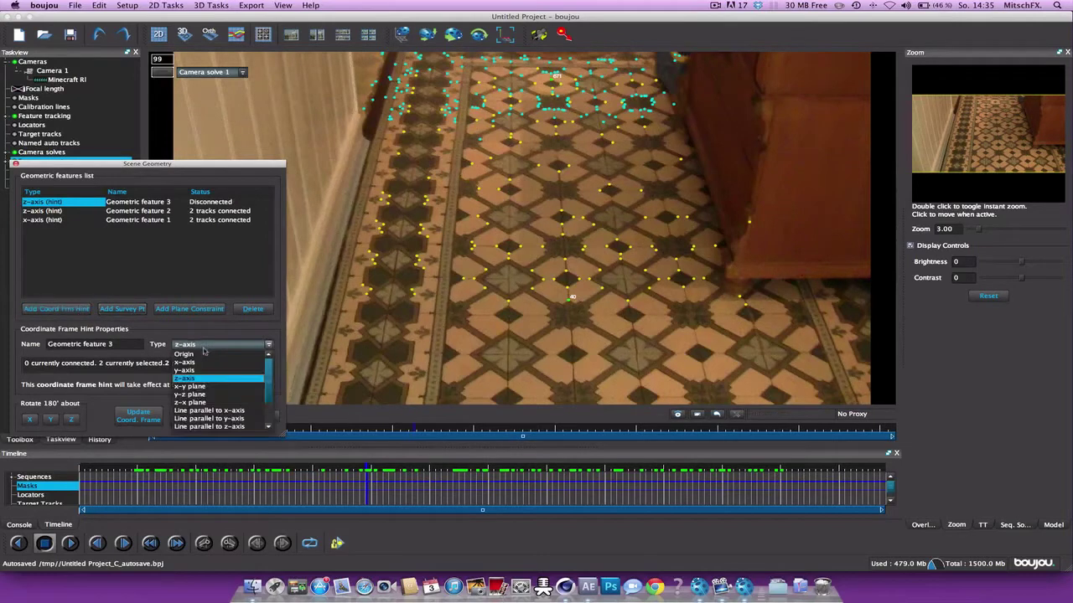
click(170, 362)
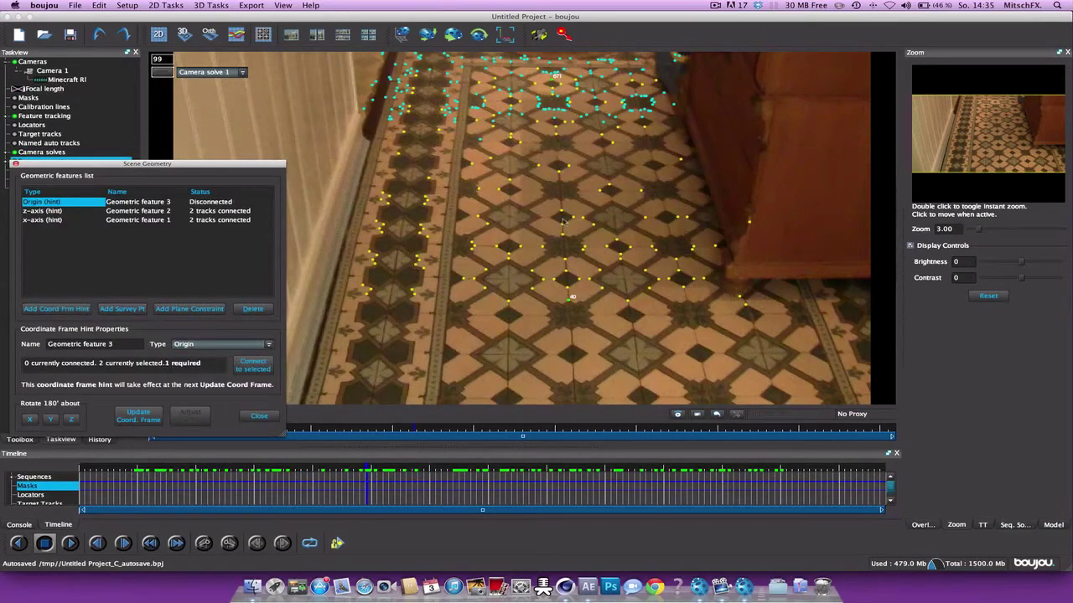
click(560, 174)
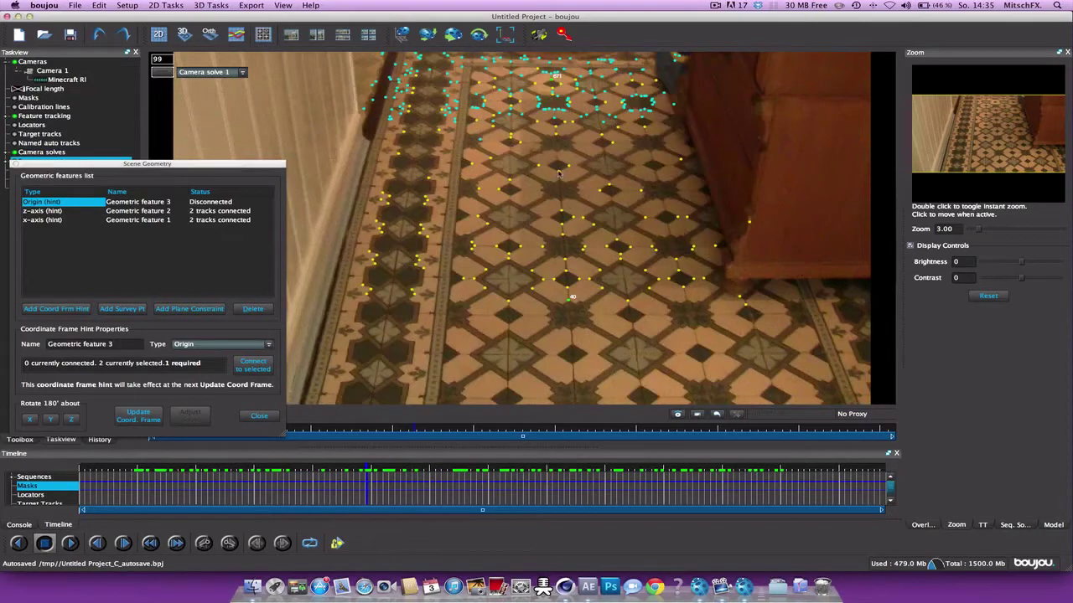
click(253, 363)
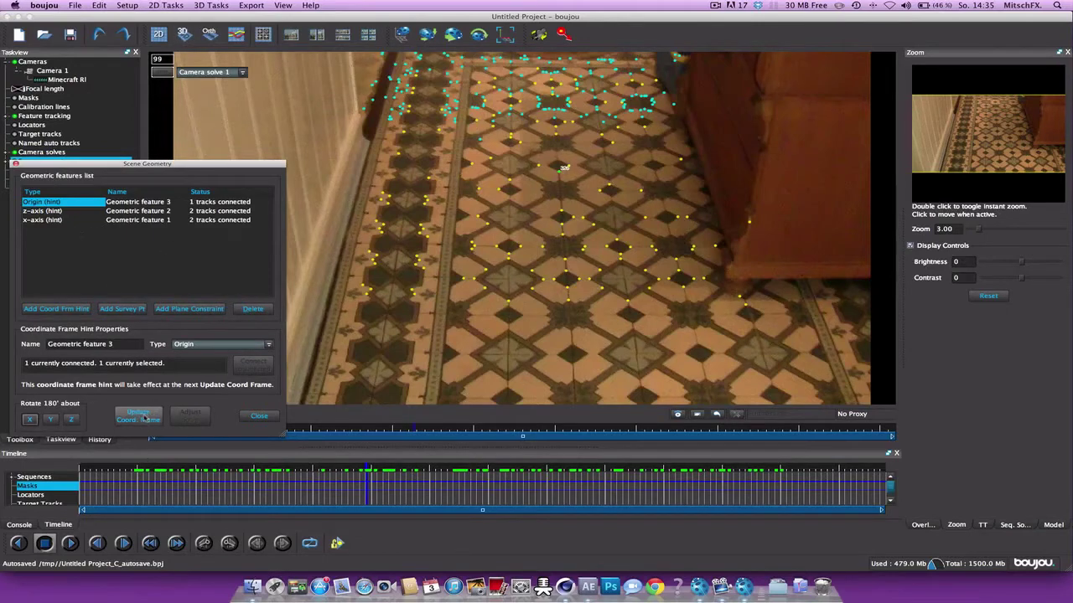
In the 3D view, update the coordinate frame so the point cloud lies flat on the ground
click(183, 34)
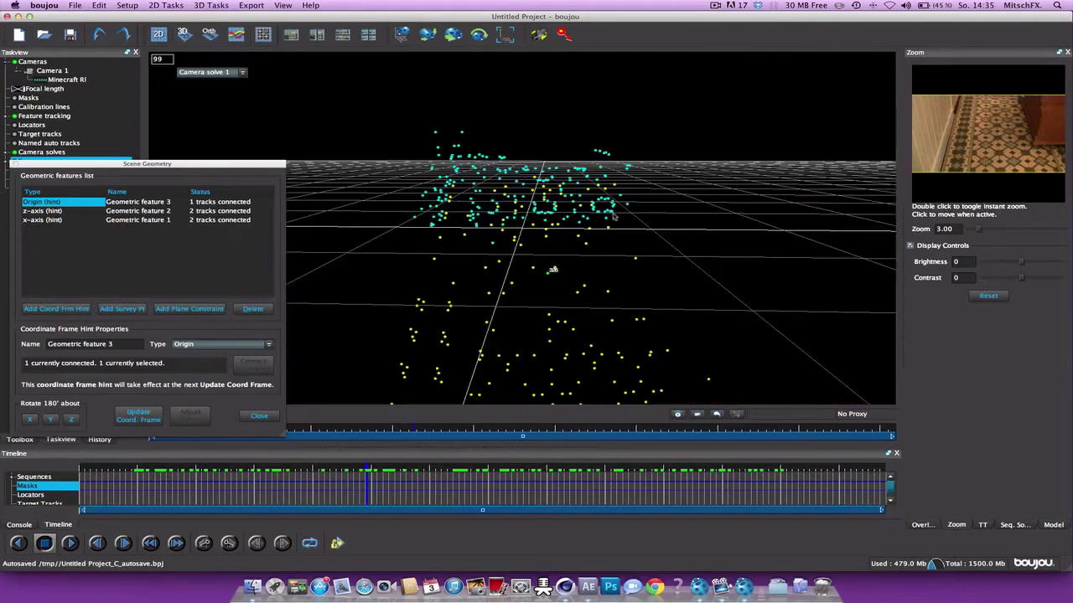
mouse_move(668, 234)
mouse_down()
mouse_move(466, 210)
mouse_move(664, 199)
mouse_move(407, 209)
mouse_move(462, 234)
mouse_move(503, 238)
mouse_move(429, 194)
mouse_move(476, 268)
mouse_up()
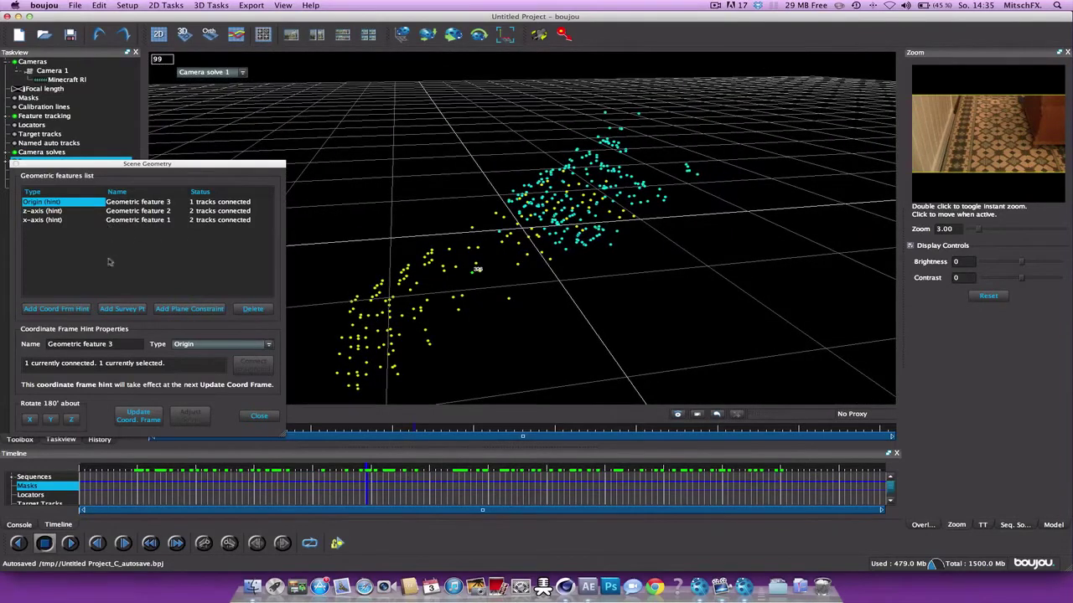
click(144, 416)
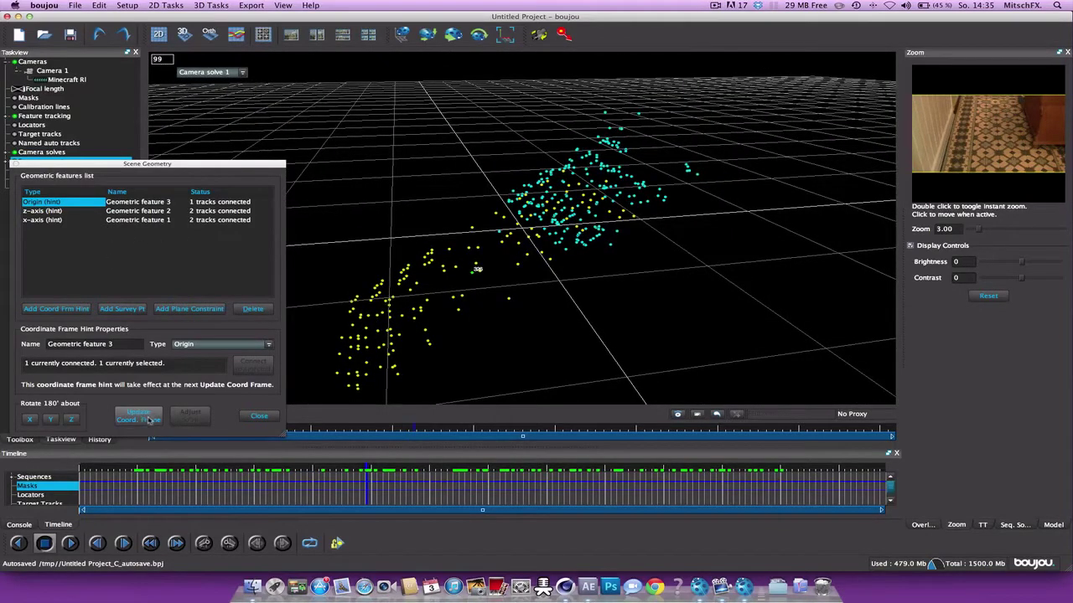
click(141, 419)
drag(589, 275, 551, 314)
click(149, 419)
Insert a ladybird test object and scrub the footage to frame 194 to inspect it
click(255, 417)
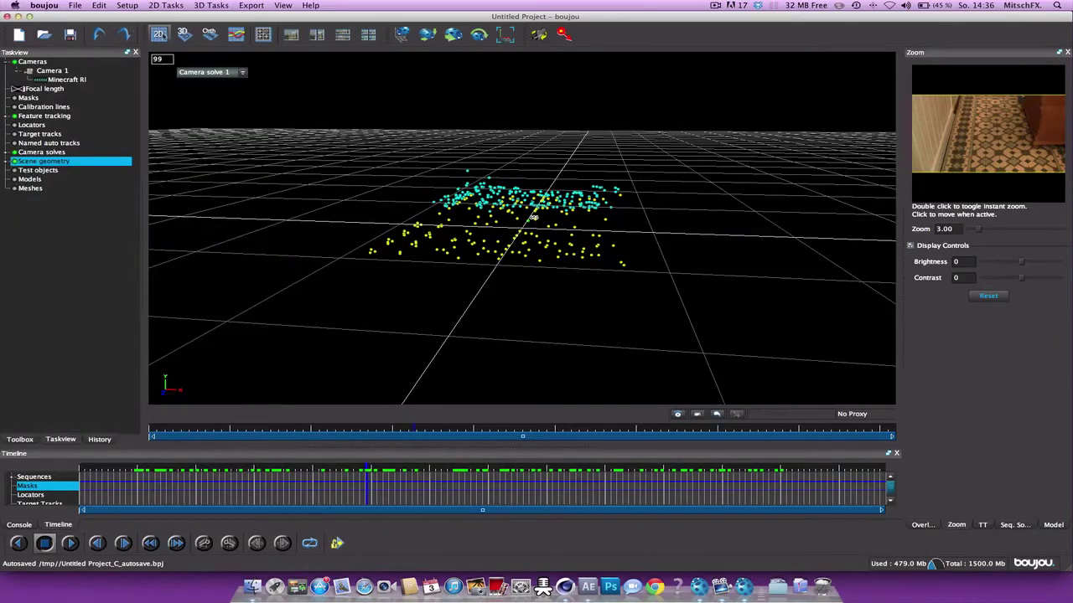
click(159, 34)
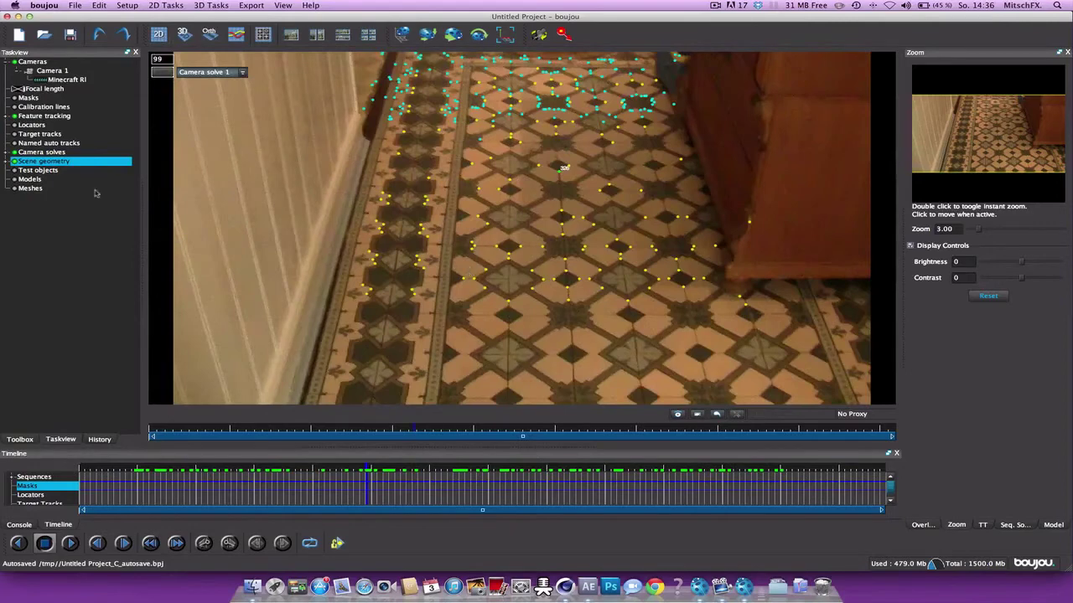
click(38, 171)
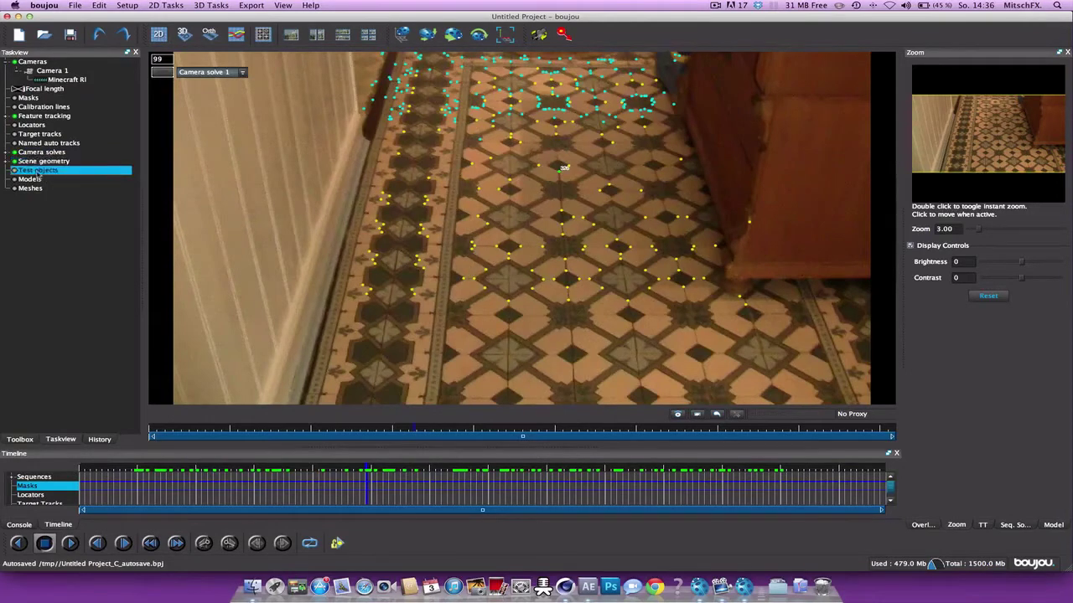
double_click(38, 171)
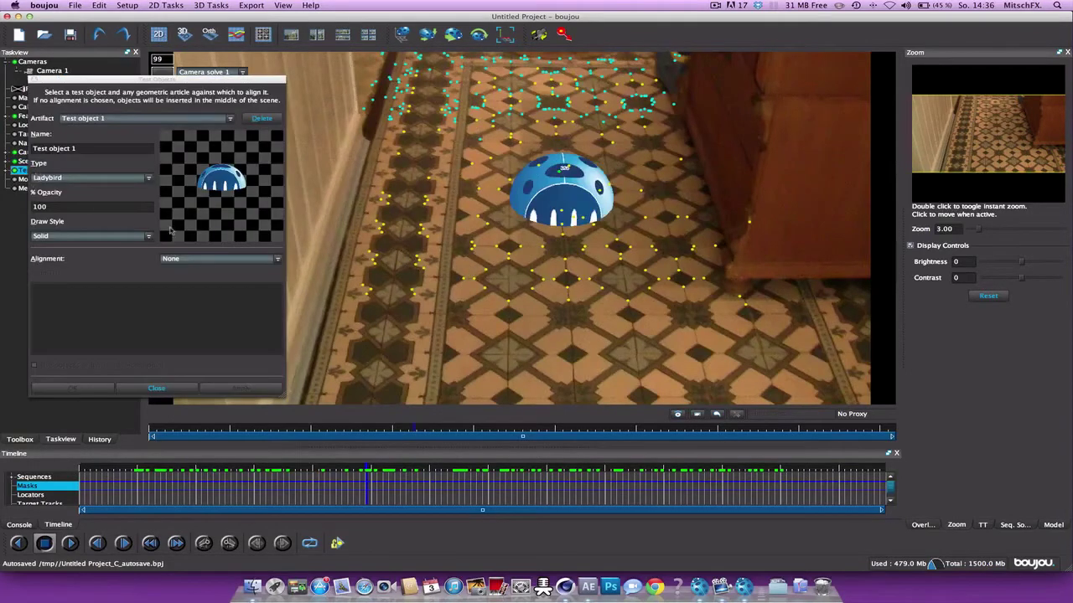
drag(181, 79, 105, 79)
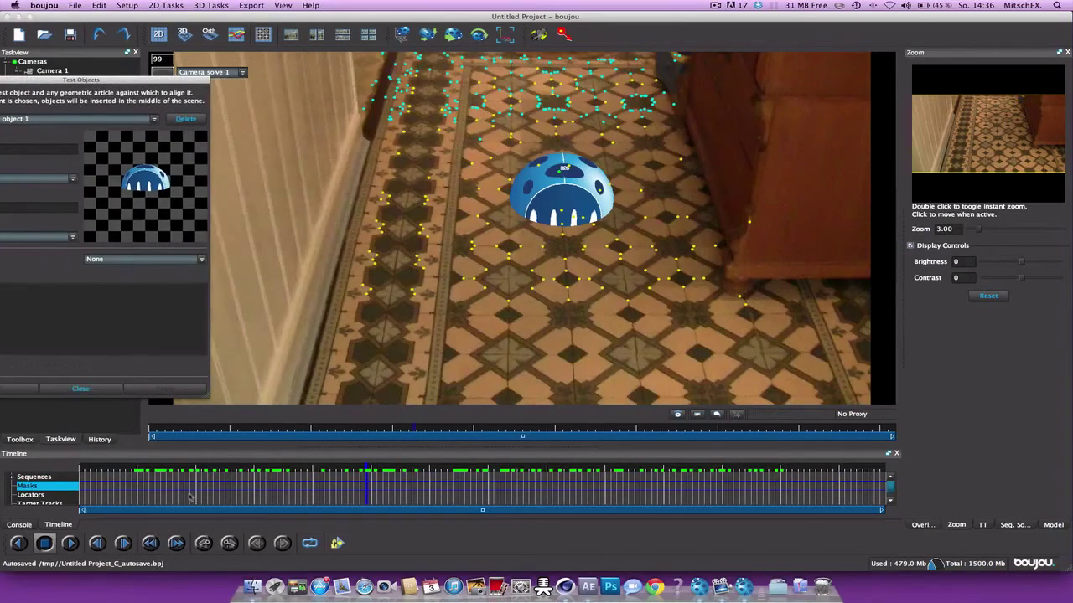
click(167, 497)
drag(167, 488, 645, 486)
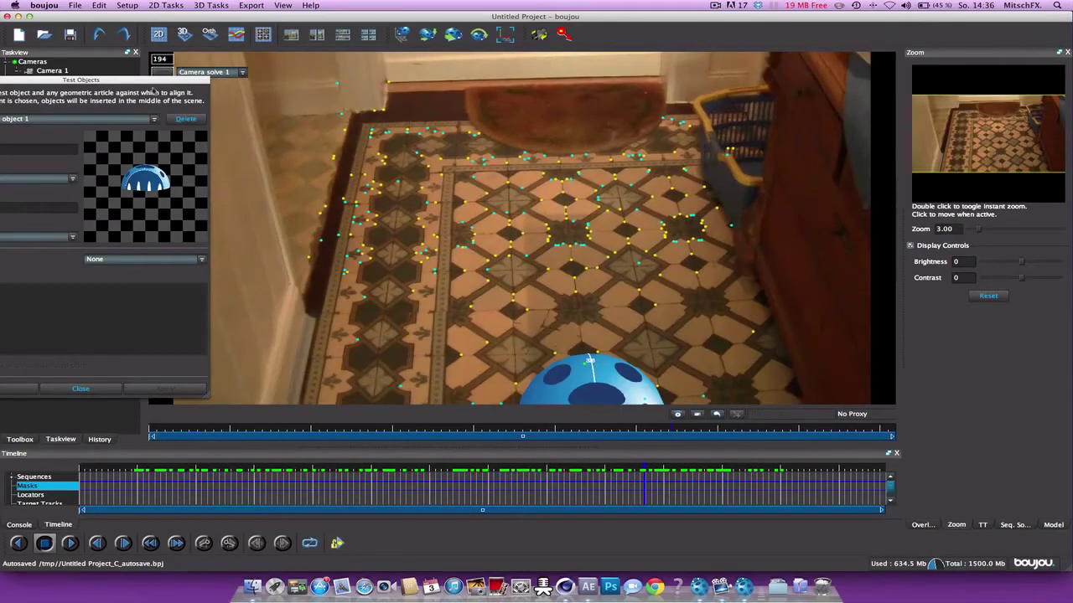
drag(156, 88, 346, 102)
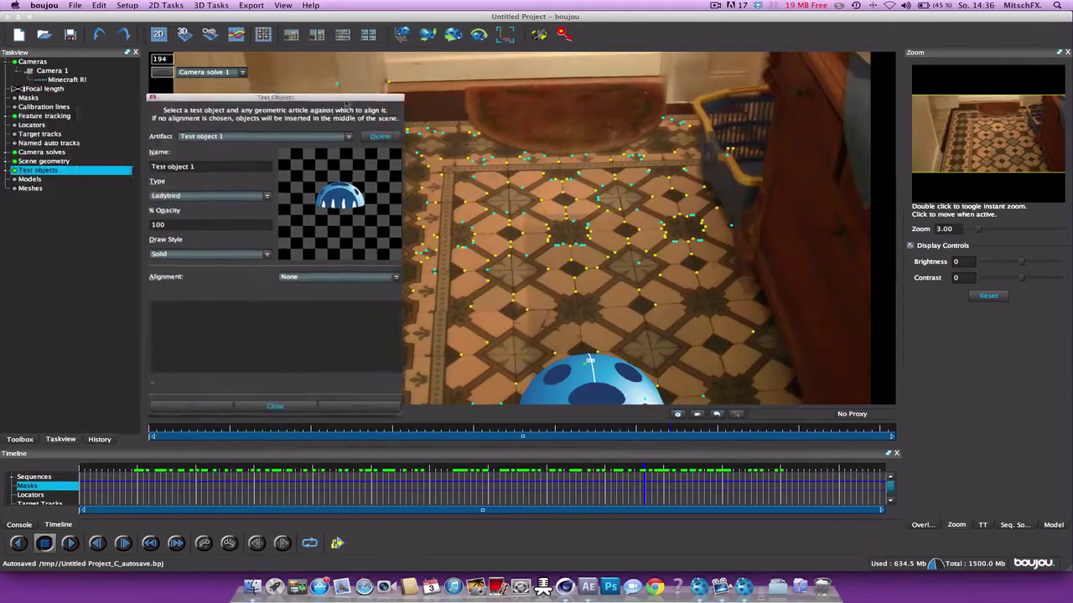
Delete the ladybird Test object 1 from the test objects list
click(276, 407)
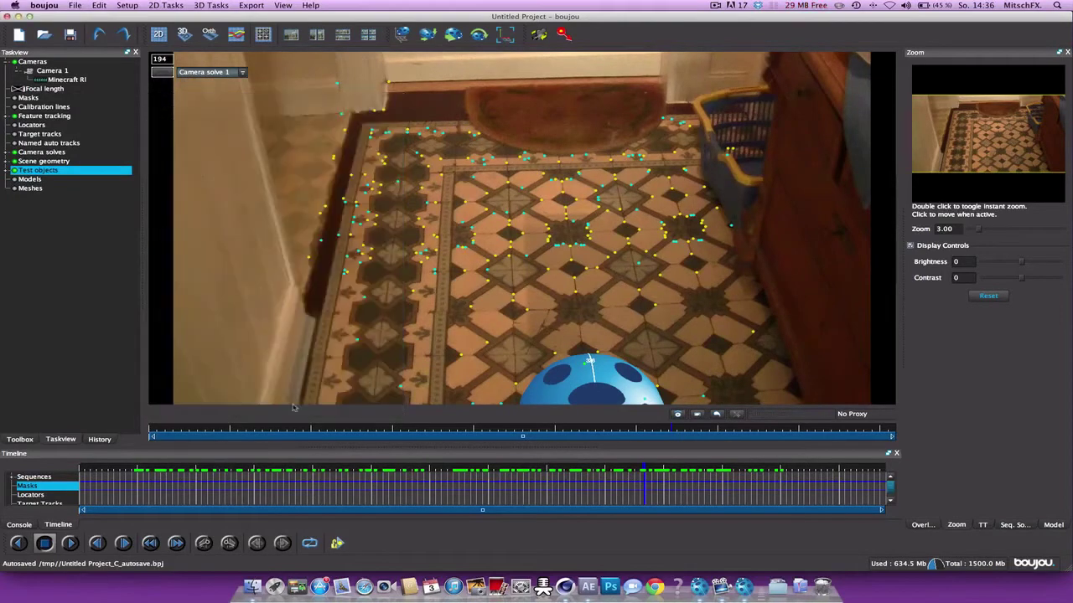
click(10, 171)
right_click(67, 180)
click(80, 189)
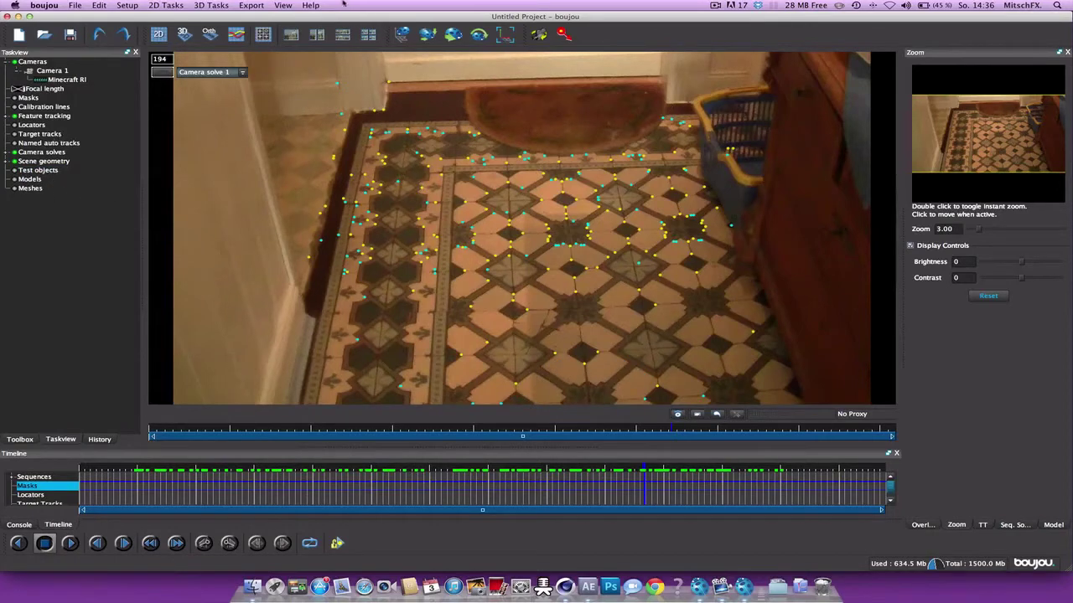
Set up the Cinema 4D camera export with Use format default off, start index 0, scene scale 1000
click(254, 5)
click(267, 18)
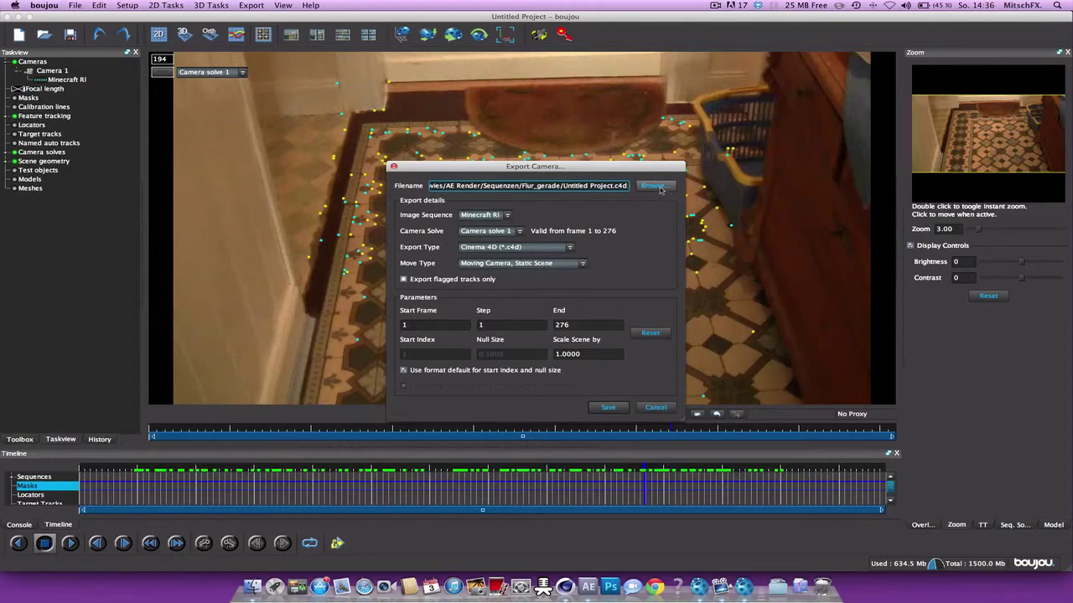
key(Tab)
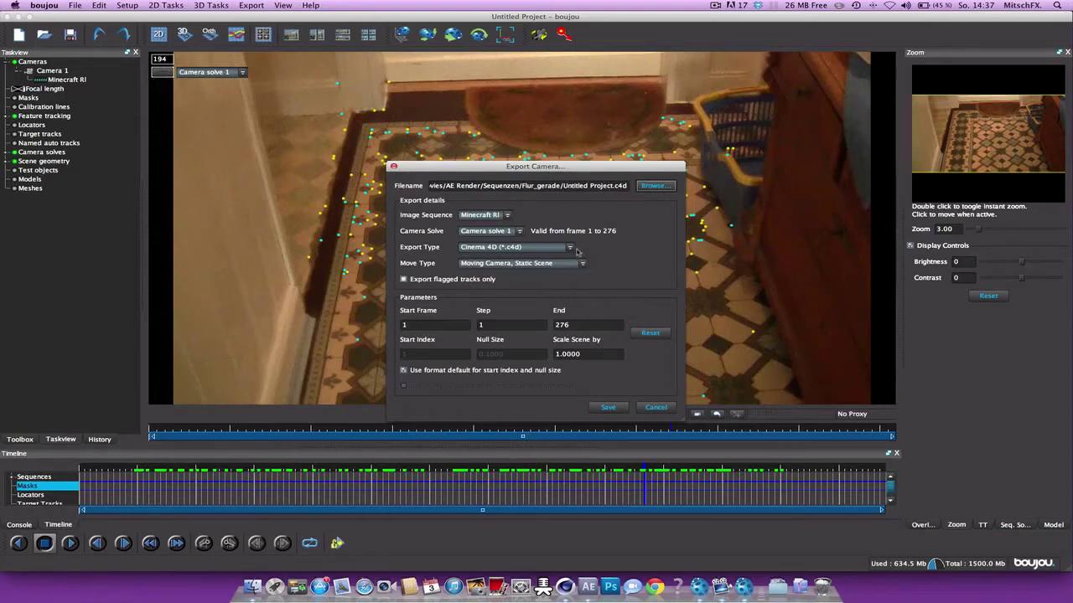
click(570, 249)
click(570, 249)
click(431, 371)
click(421, 355)
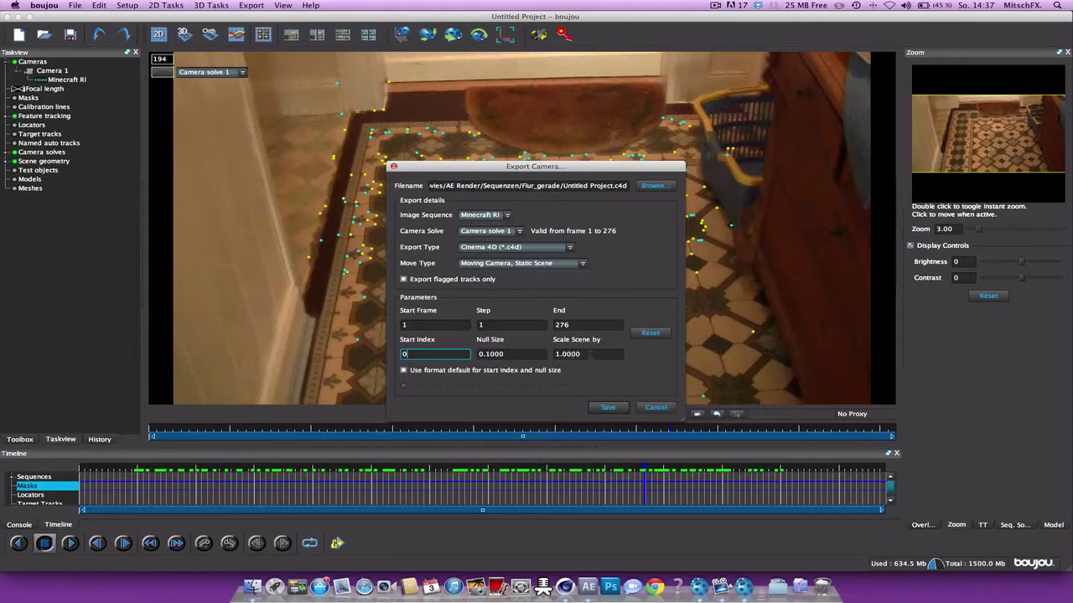
click(591, 354)
text(1000)
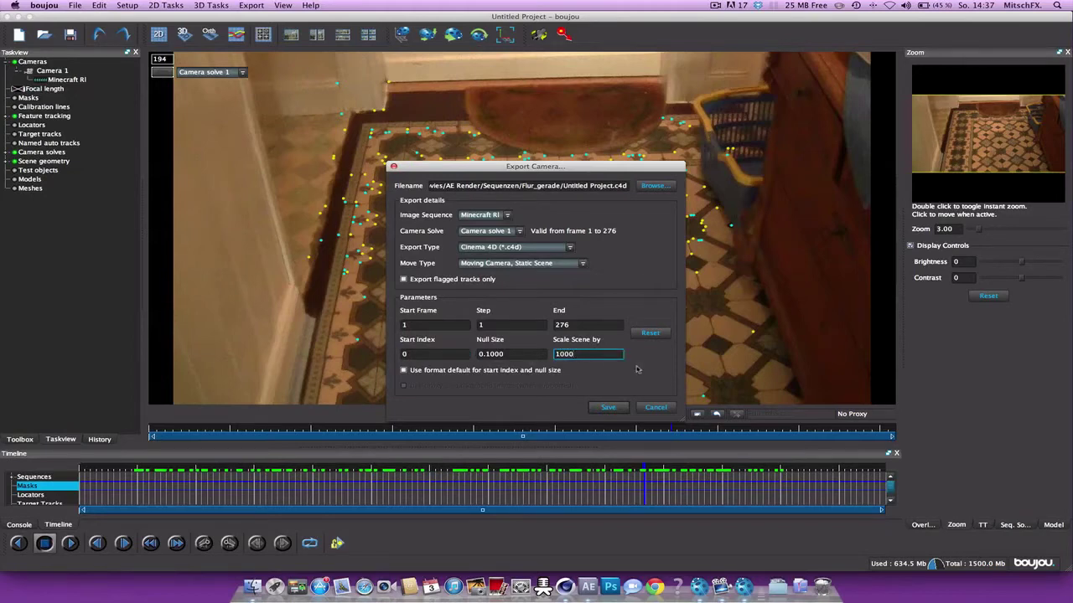
click(642, 370)
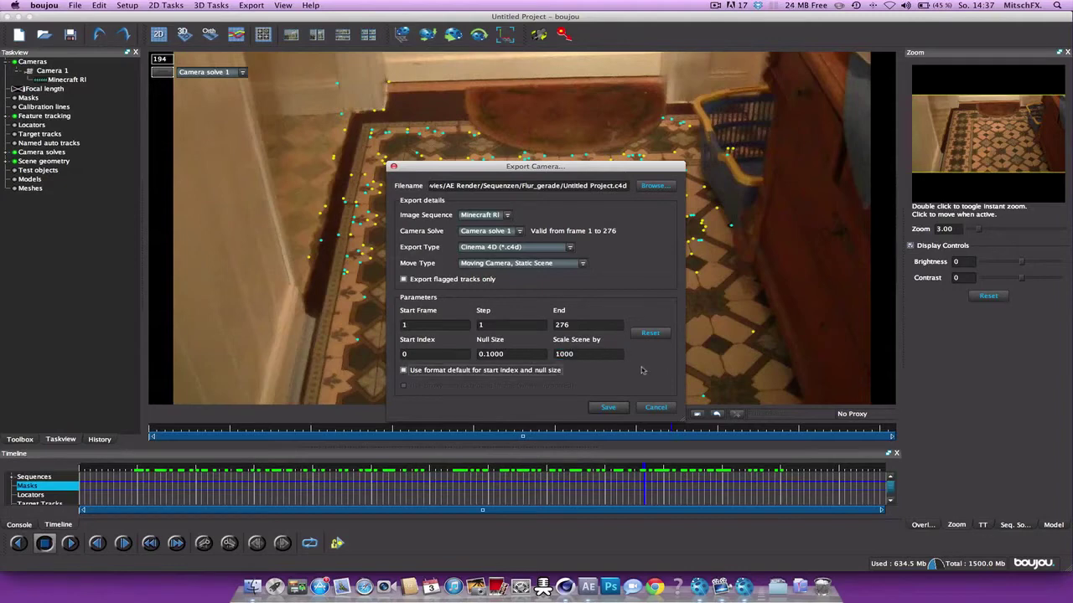
Browse to 3D_track.c4d, rename it 3D_track 2.c4d, and save the camera export
click(653, 186)
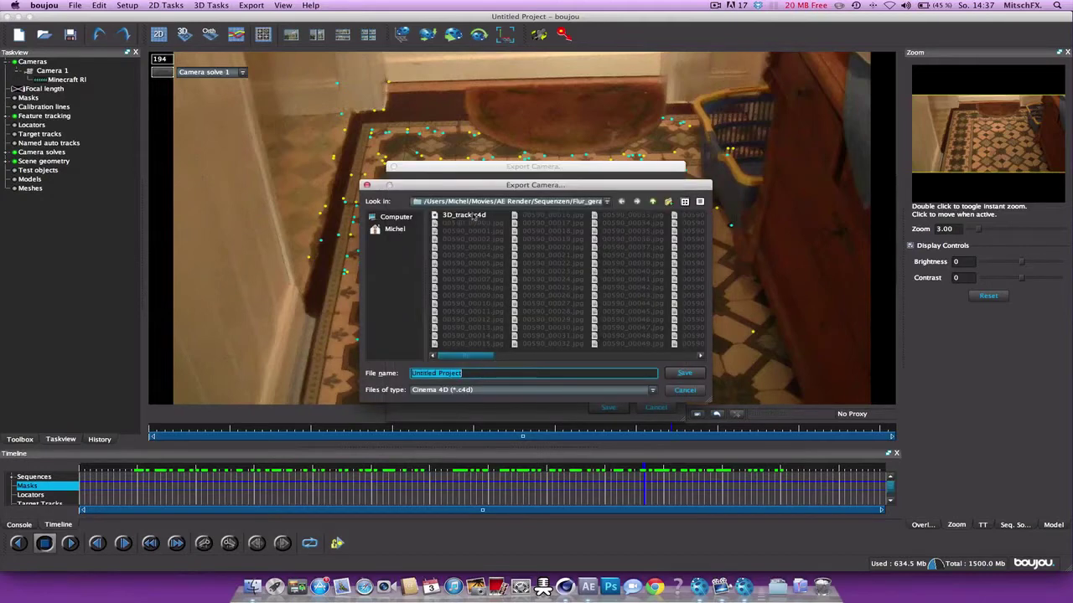
click(474, 215)
click(443, 374)
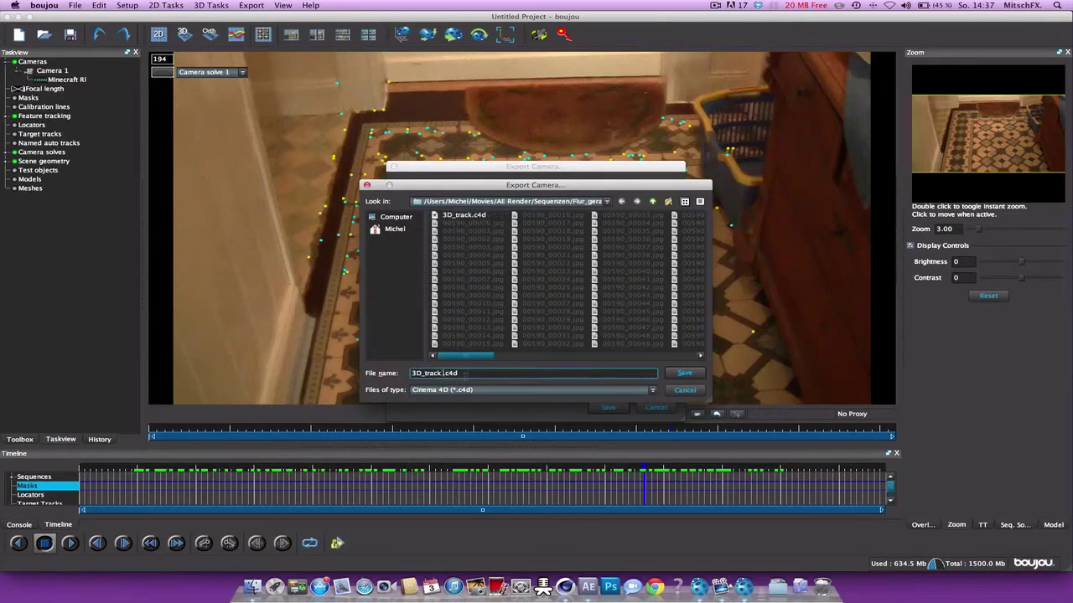
text(2)
click(684, 373)
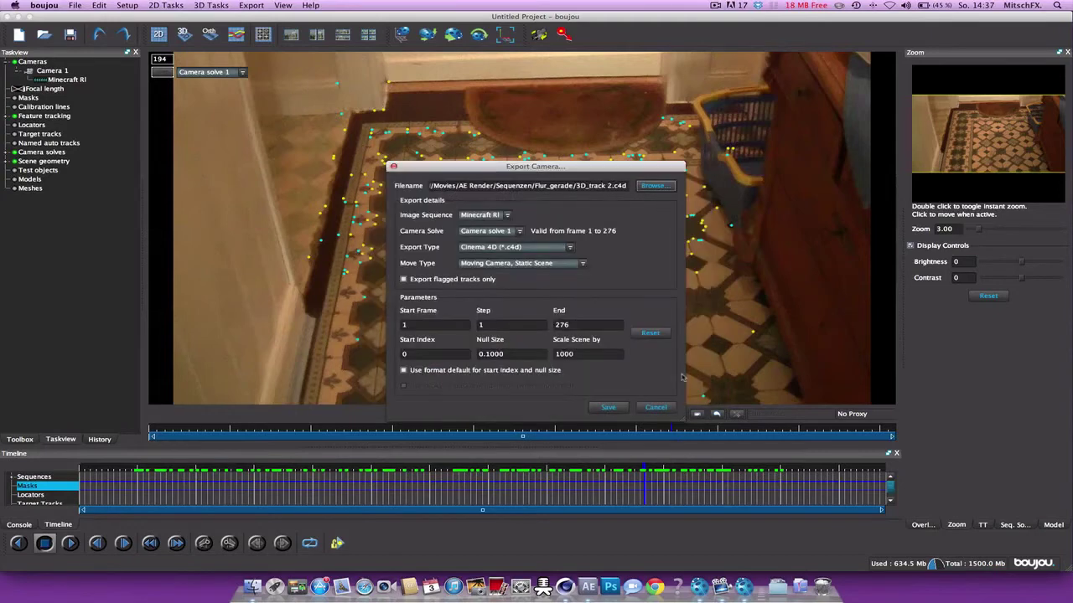
click(612, 408)
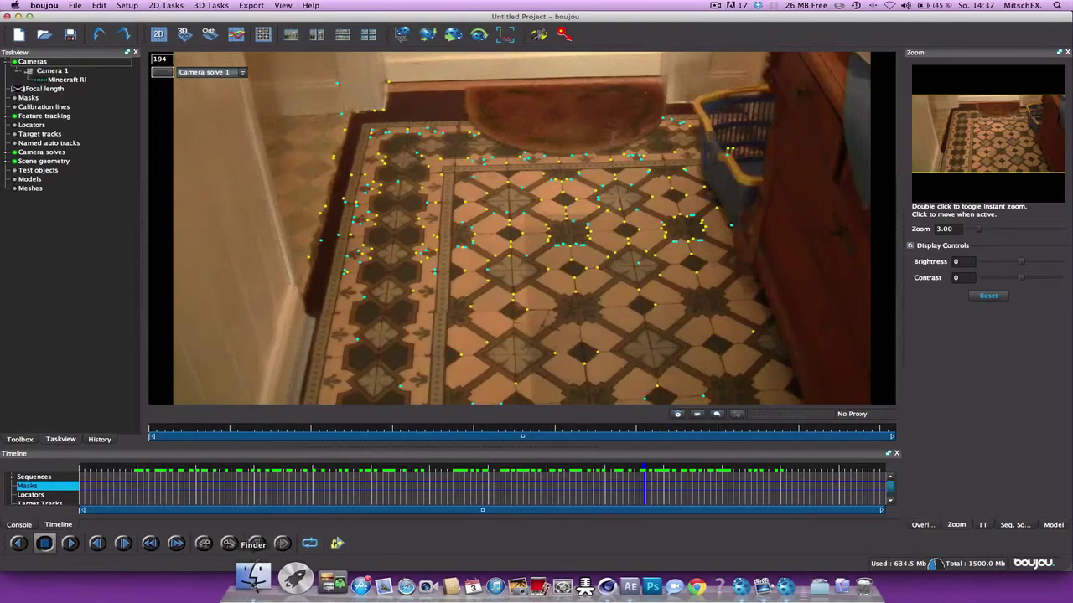
Open 3D_track 2.c4d in TextEdit through Öffnen mit > Anderem Programm, searching for 'textedit'
right_click(253, 577)
click(270, 475)
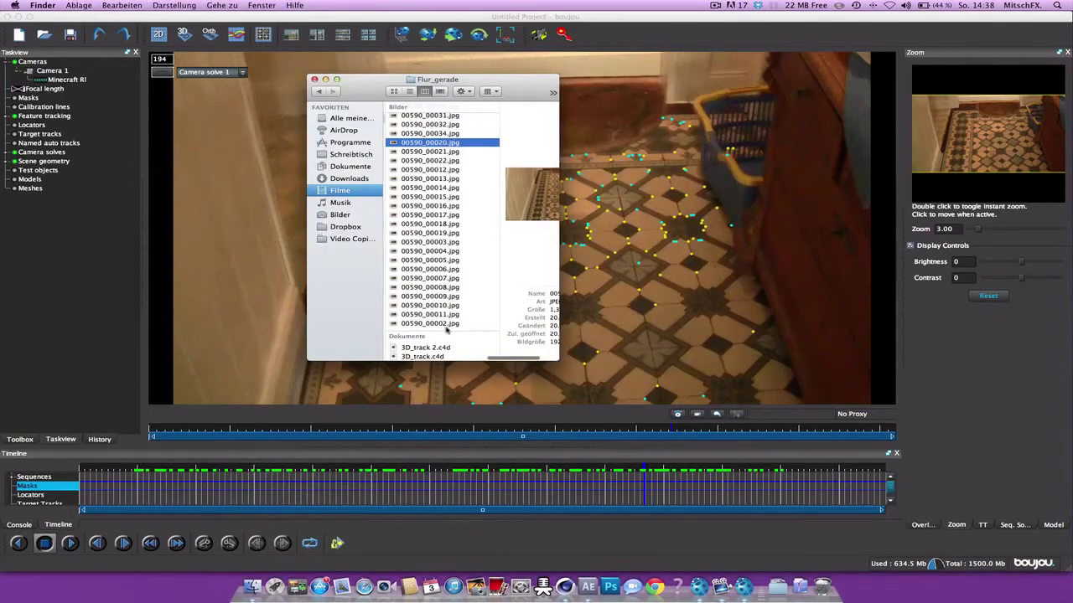
scroll(448, 331, down, 3)
right_click(421, 348)
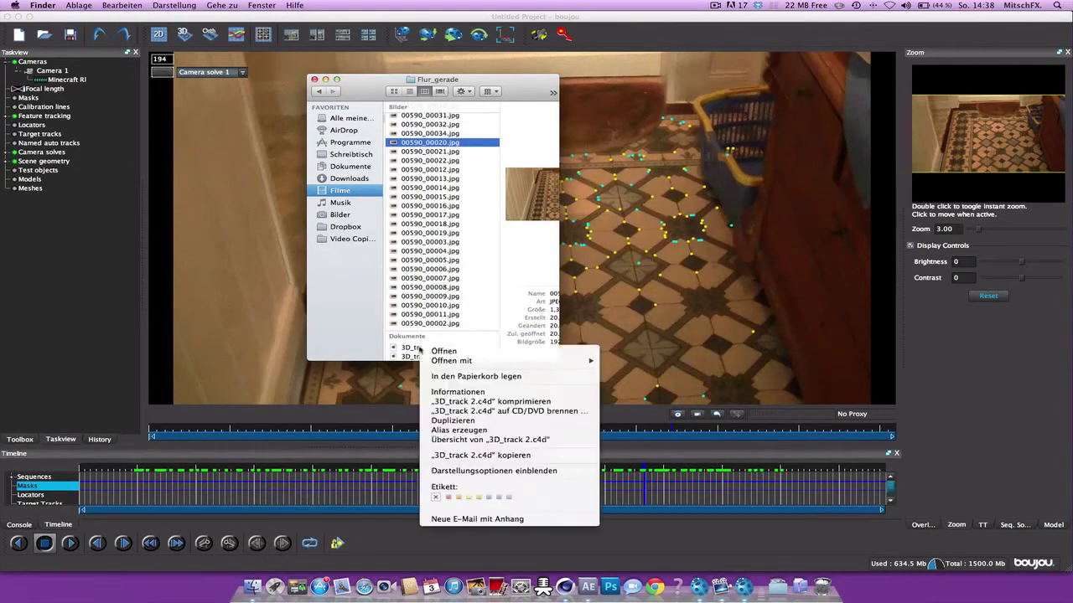
mouse_move(427, 361)
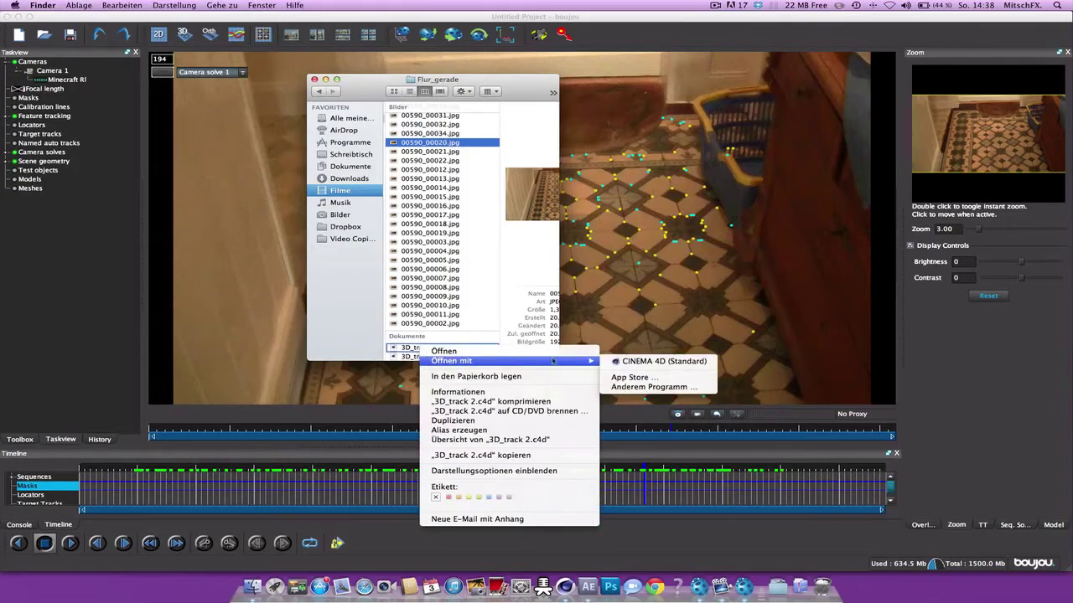
click(630, 388)
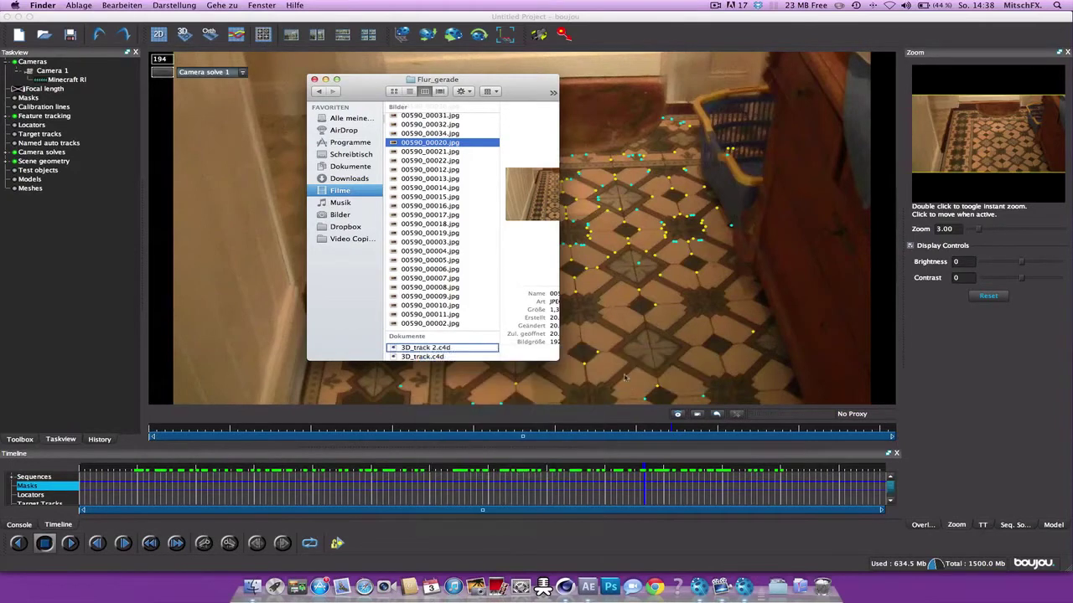
click(613, 130)
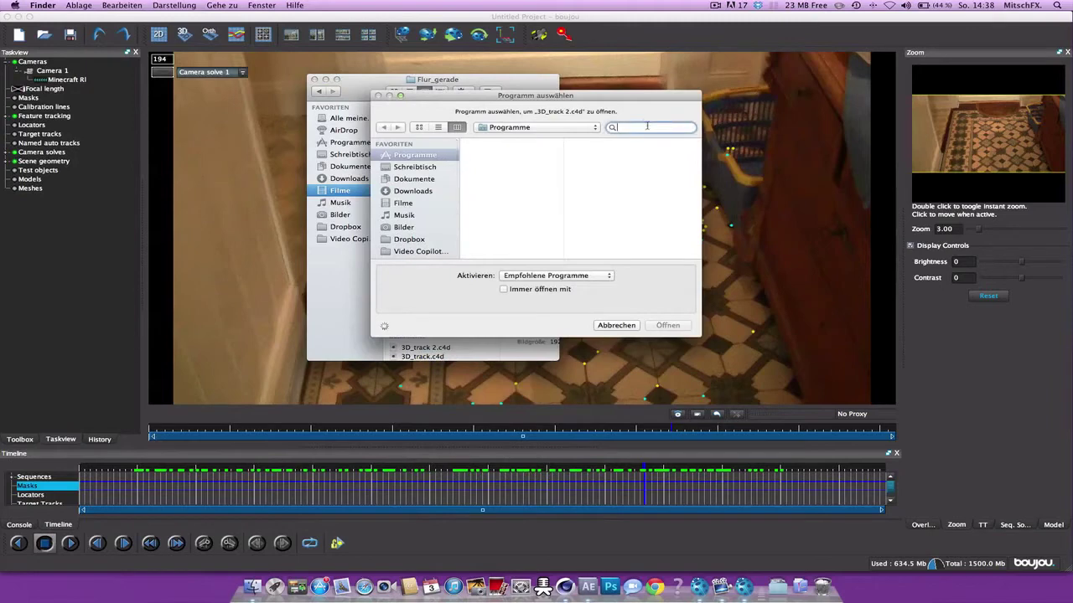
text(textedit)
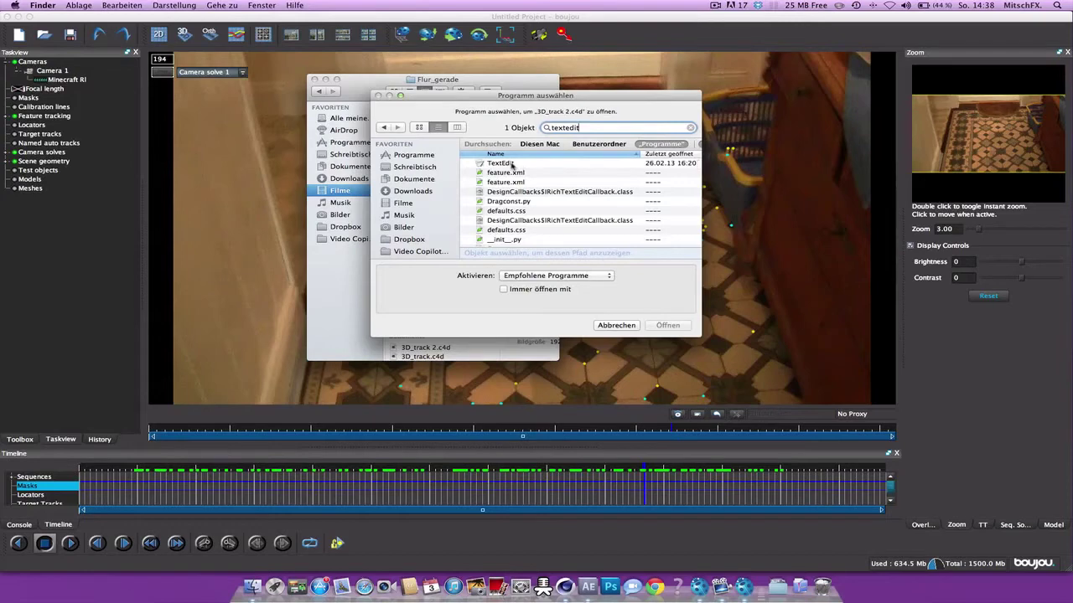
click(501, 164)
key(Return)
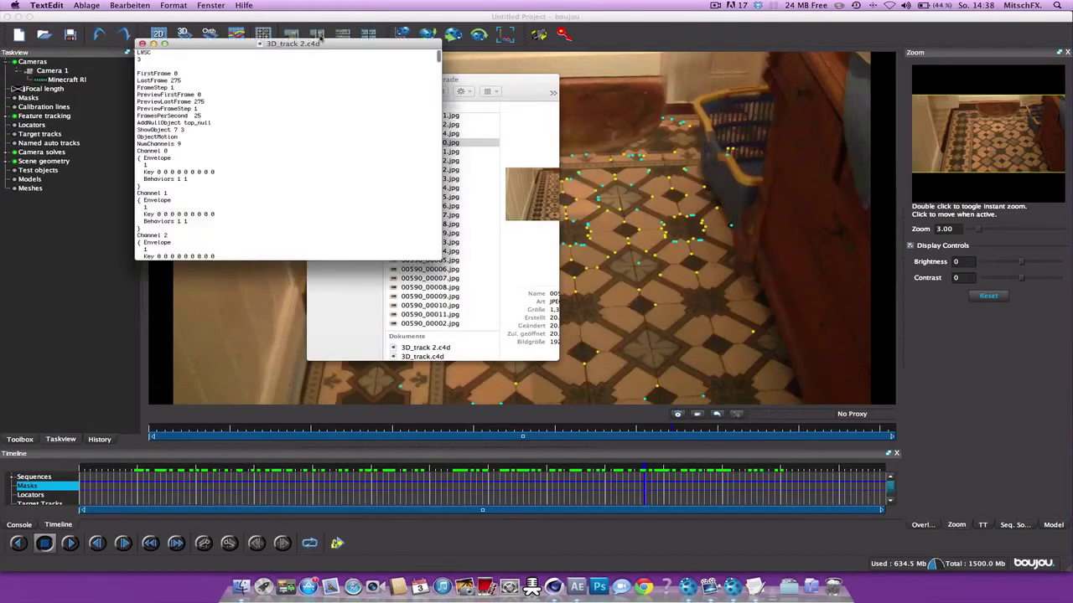
Search the scene text for 'ParentItem 10000001'
drag(322, 43, 420, 88)
key(super+f)
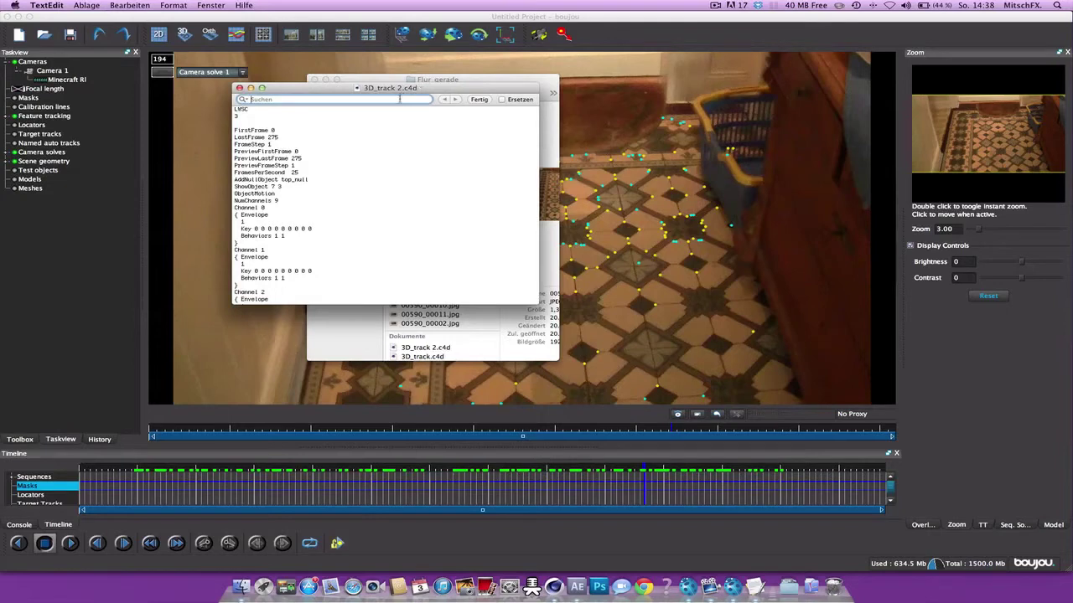
text(Parent)
key(Return)
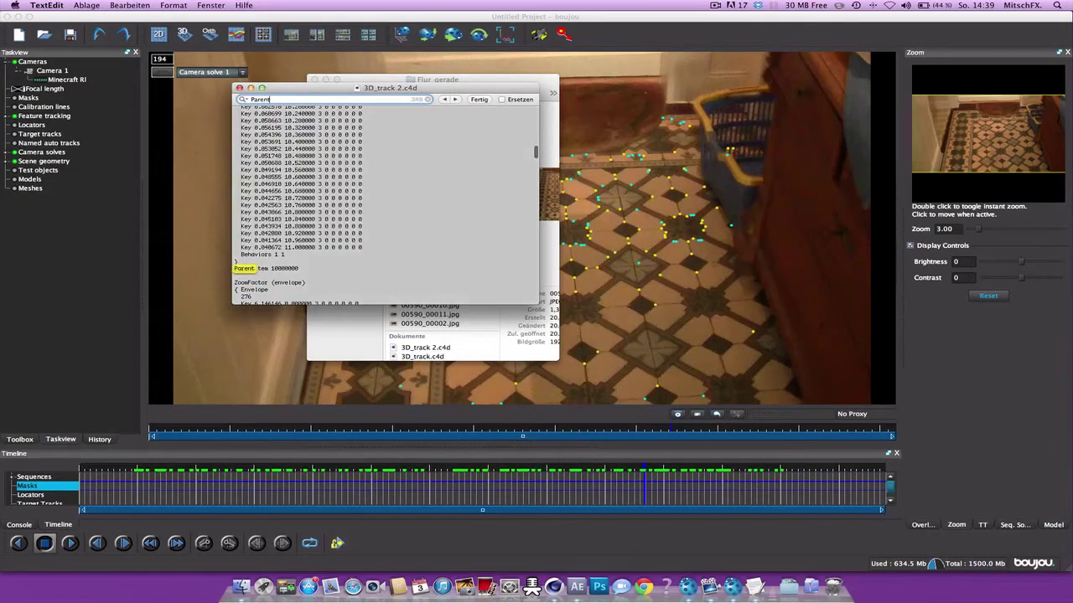
text(Item)
text(10000001)
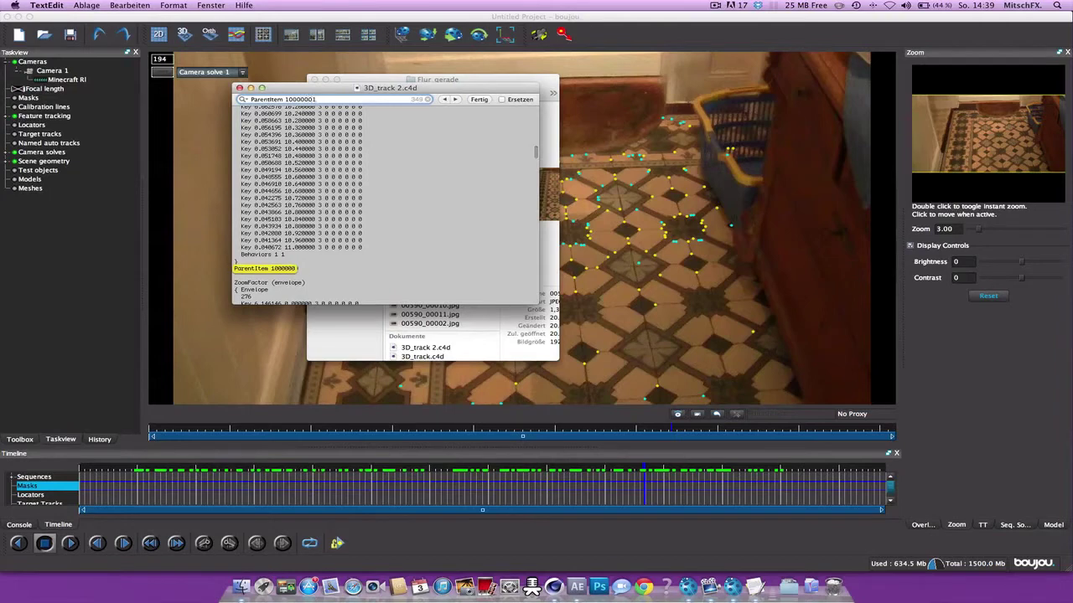
Replace all matches with 'ParentItem 10000002'
click(502, 100)
click(353, 111)
text(ParentItem 1000000)
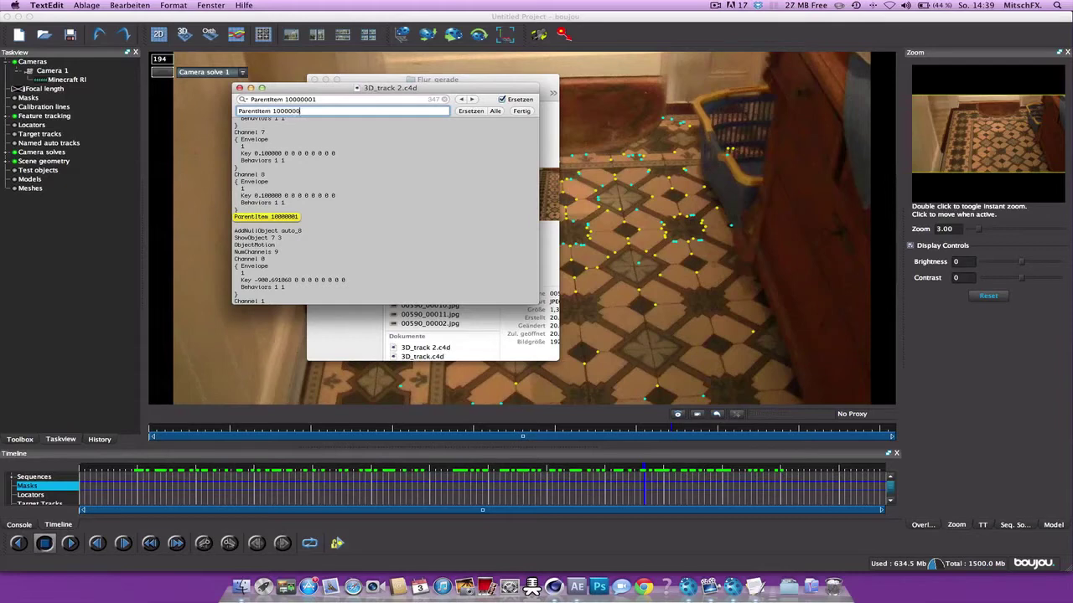
text(2)
click(496, 111)
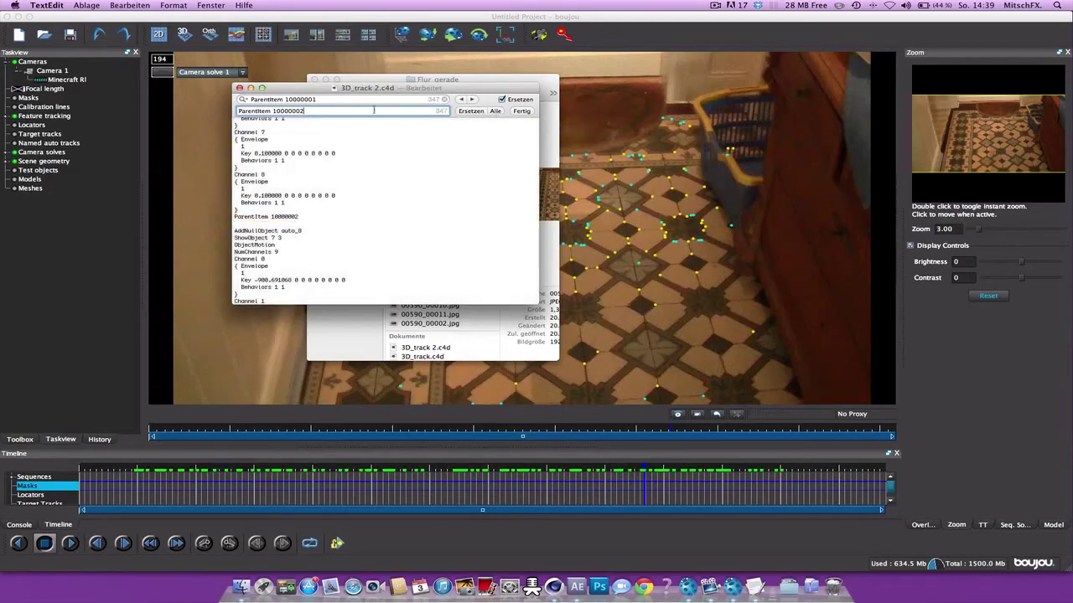
click(502, 100)
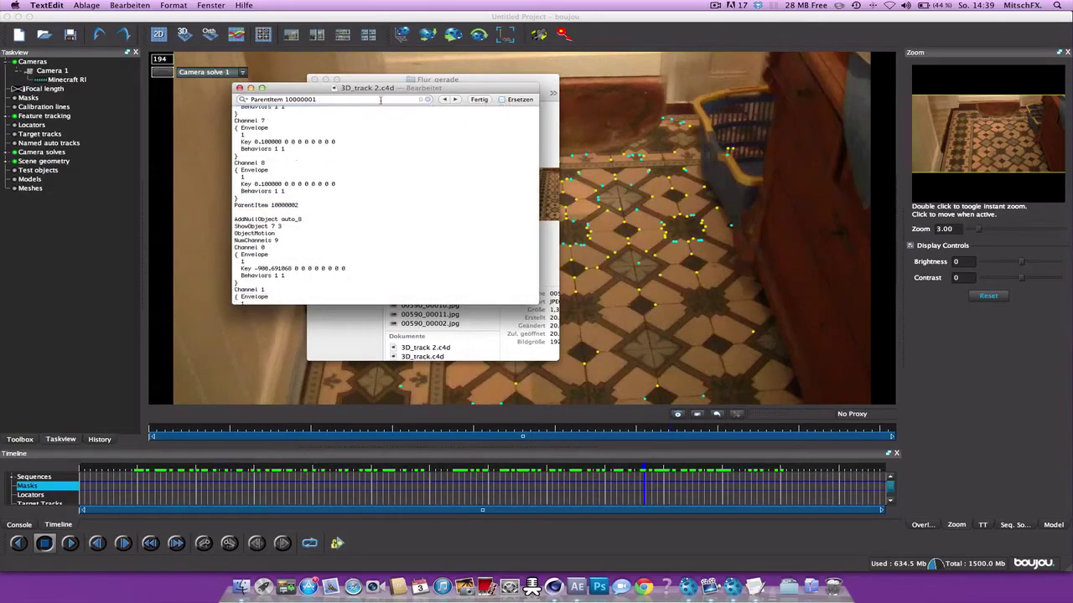
Search for '-3.14' and remove the minus sign before Channel 2's 0.000000 value
triple_click(335, 99)
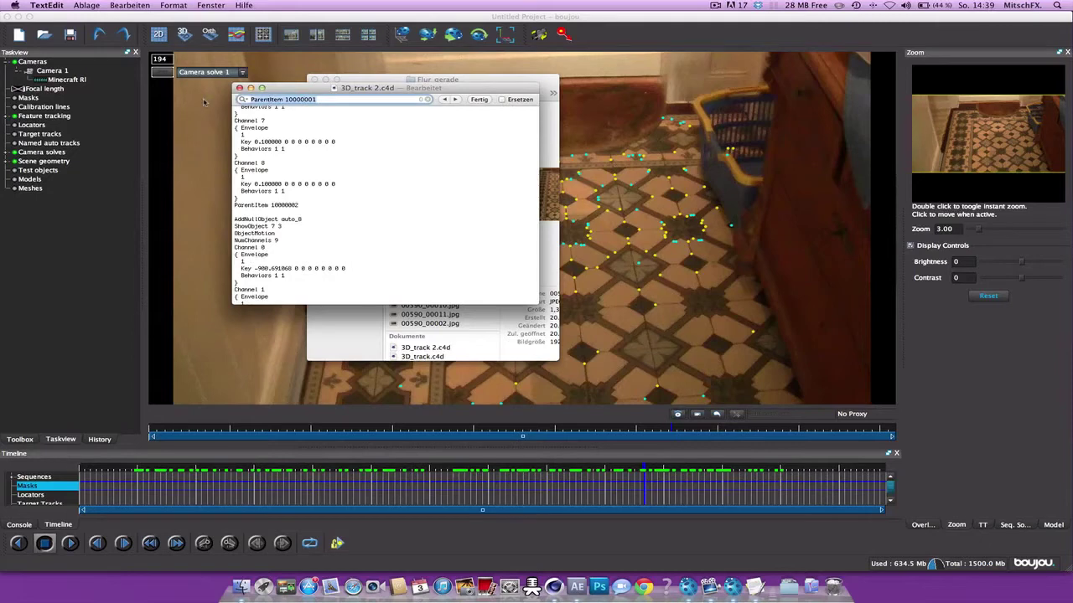
text(-3.1)
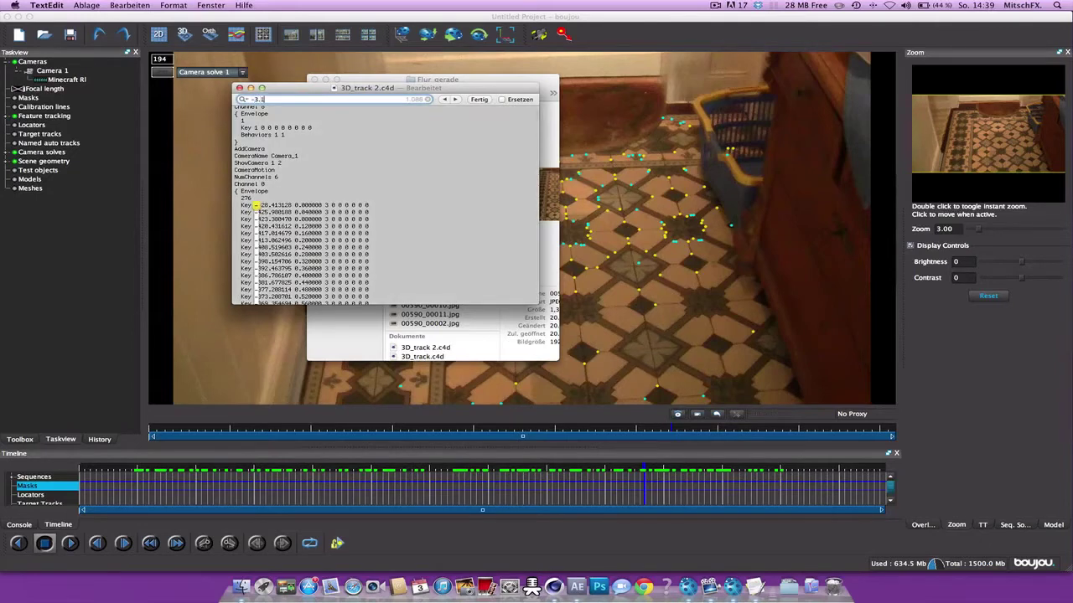
text(4)
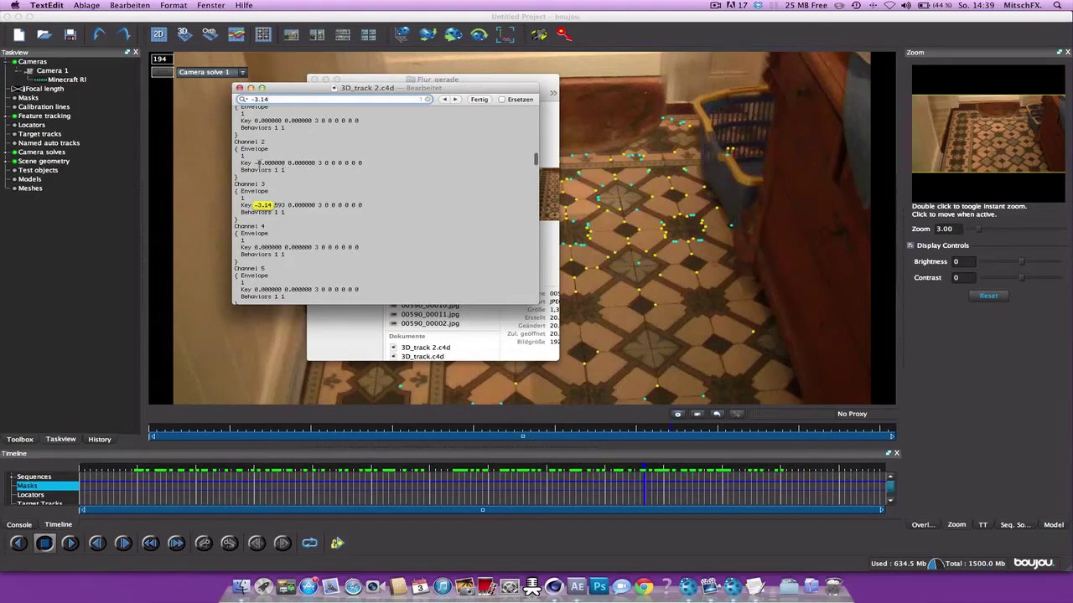
click(259, 163)
key(BackSpace)
Paste 0.000000 over Channel 3's -3.141593 key value and save the file
drag(255, 163, 280, 163)
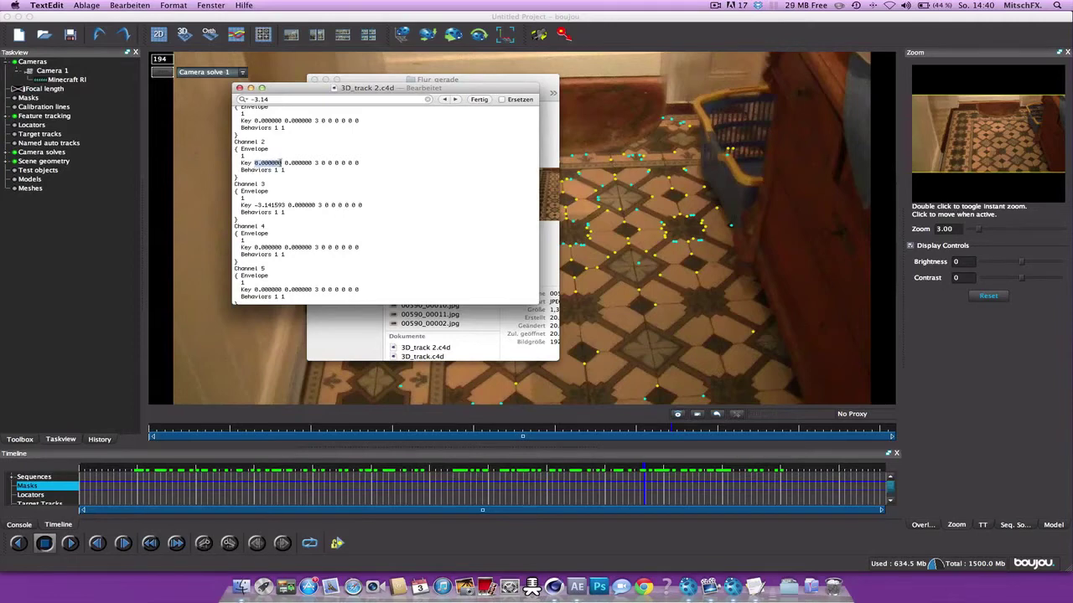
key(super+c)
drag(255, 204, 285, 205)
key(super+v)
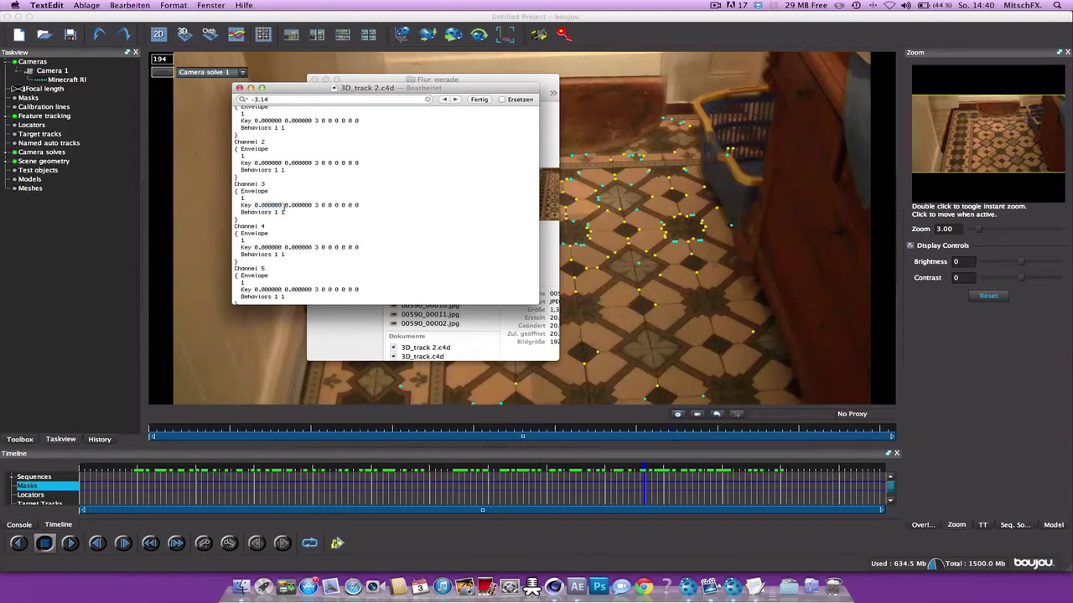
key(super+s)
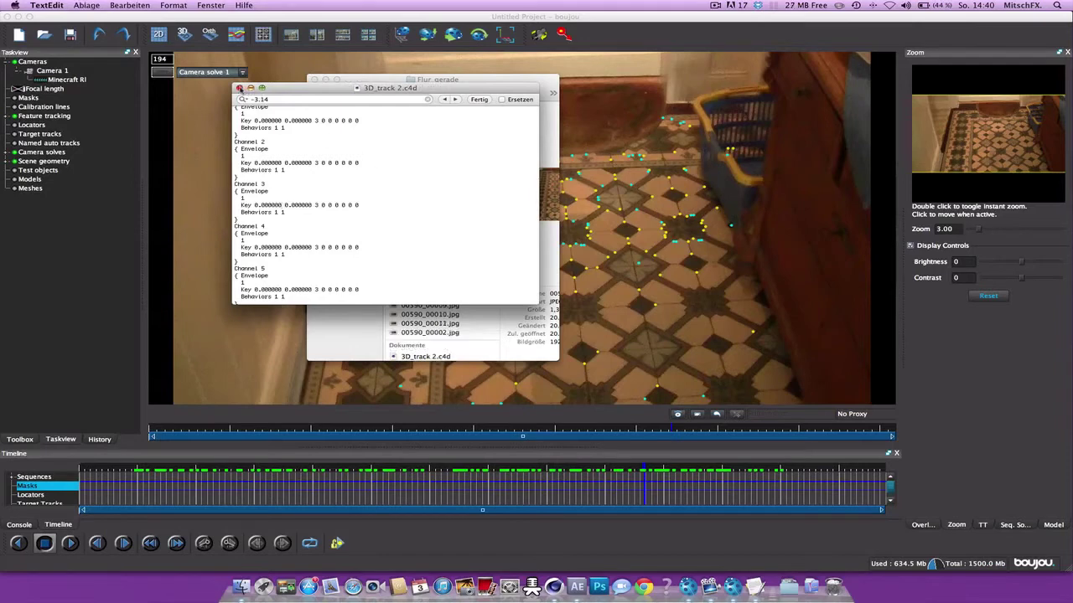
Close the TextEdit document and open 3D_track 2.c4d from the Finder footage folder
click(239, 87)
click(459, 78)
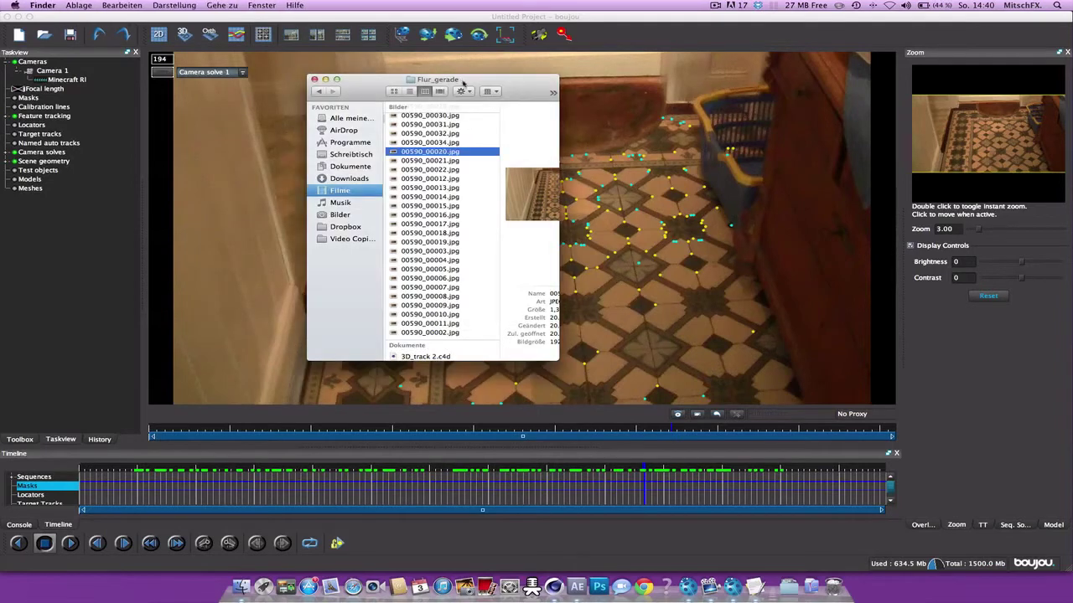
scroll(426, 349, down, 2)
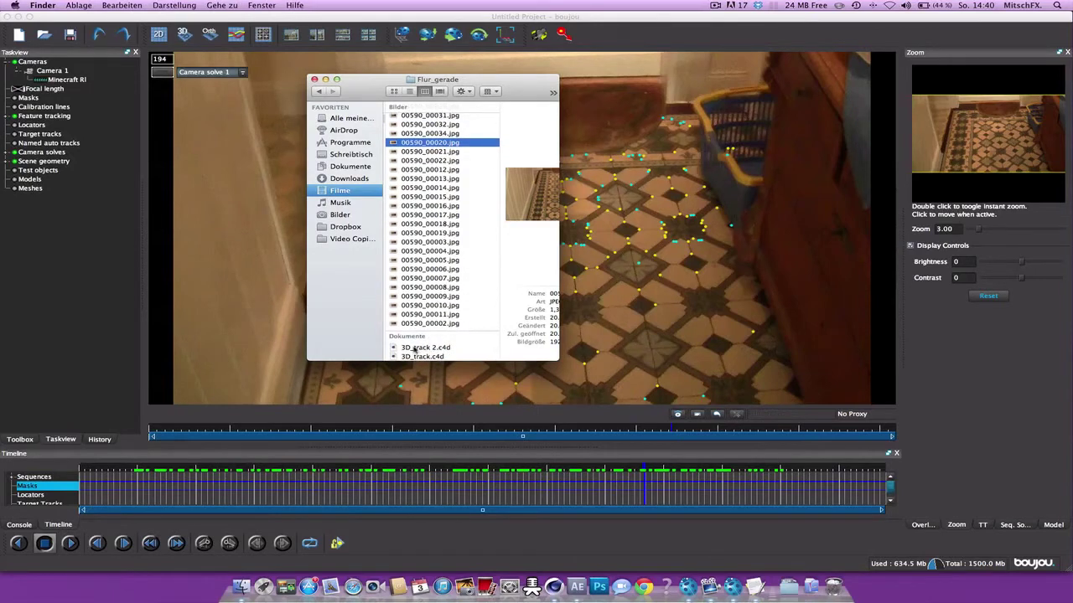
double_click(413, 348)
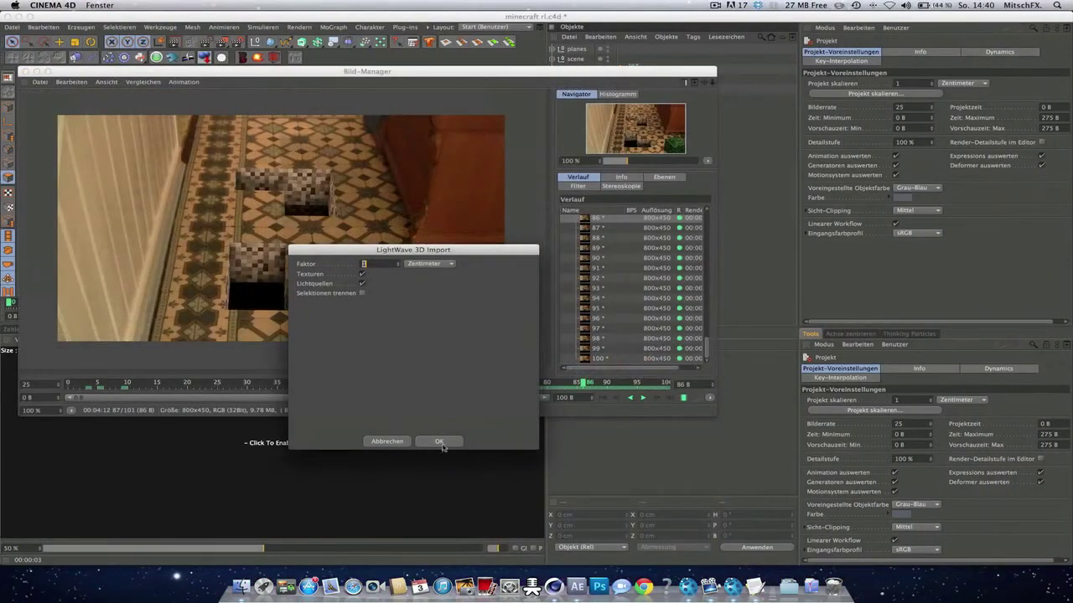
Accept the LightWave 3D import and extend the timeline preview range to 275 frames
click(443, 444)
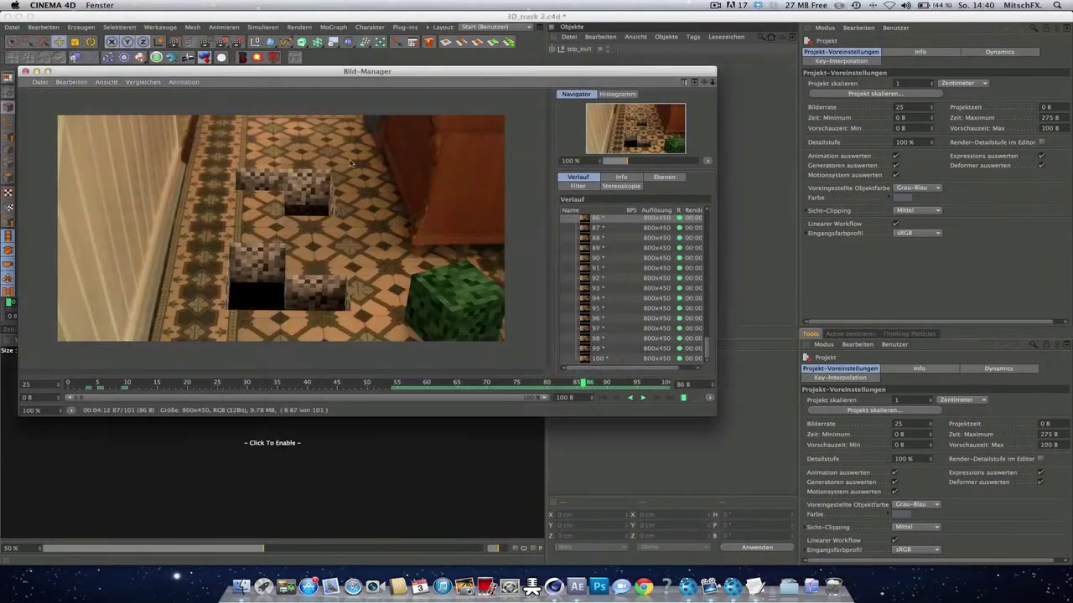
click(37, 72)
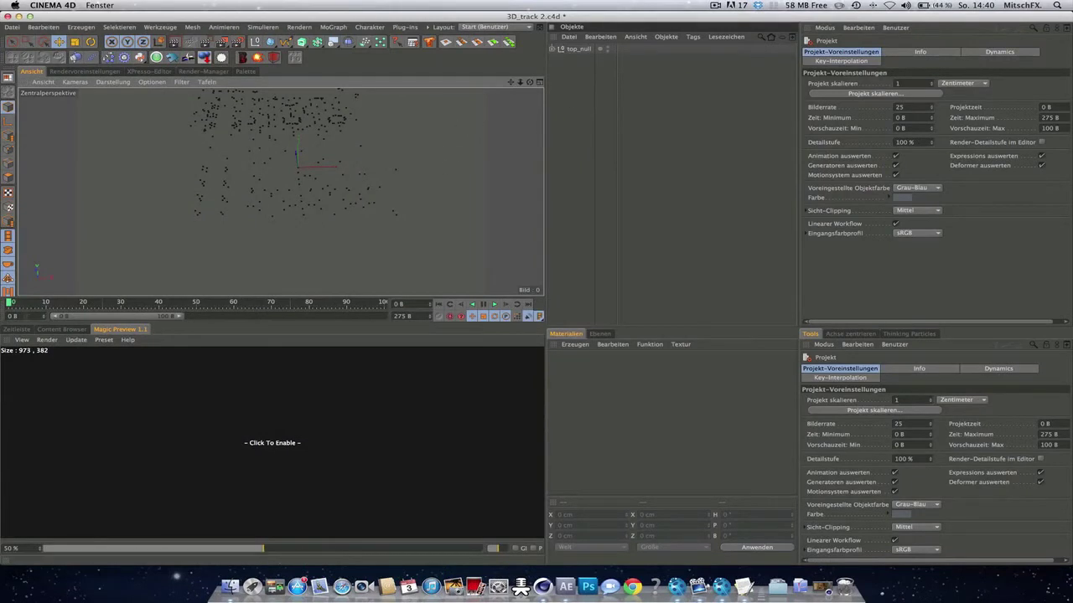
drag(10, 304, 391, 306)
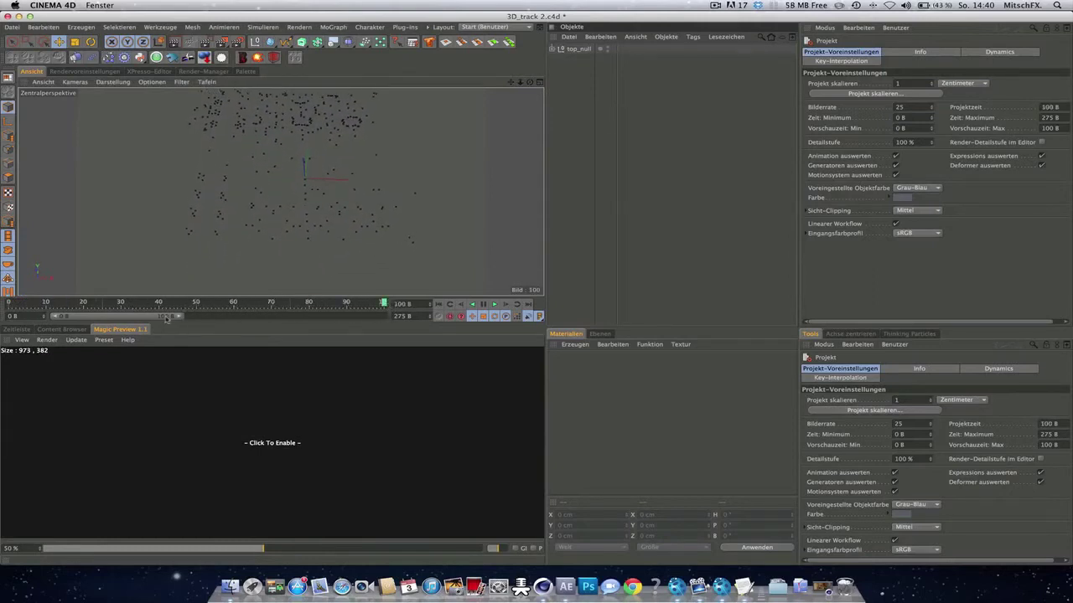
drag(176, 316, 387, 316)
drag(253, 307, 10, 306)
Expand top_null and reference_points to inspect the tracked null auto_9147
click(553, 48)
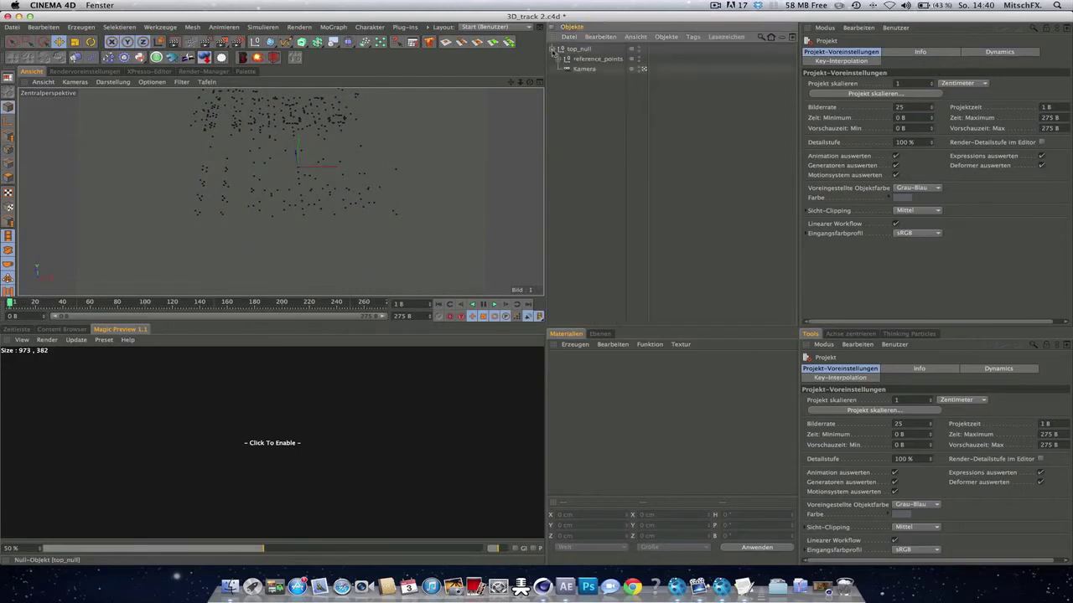
click(558, 58)
click(581, 78)
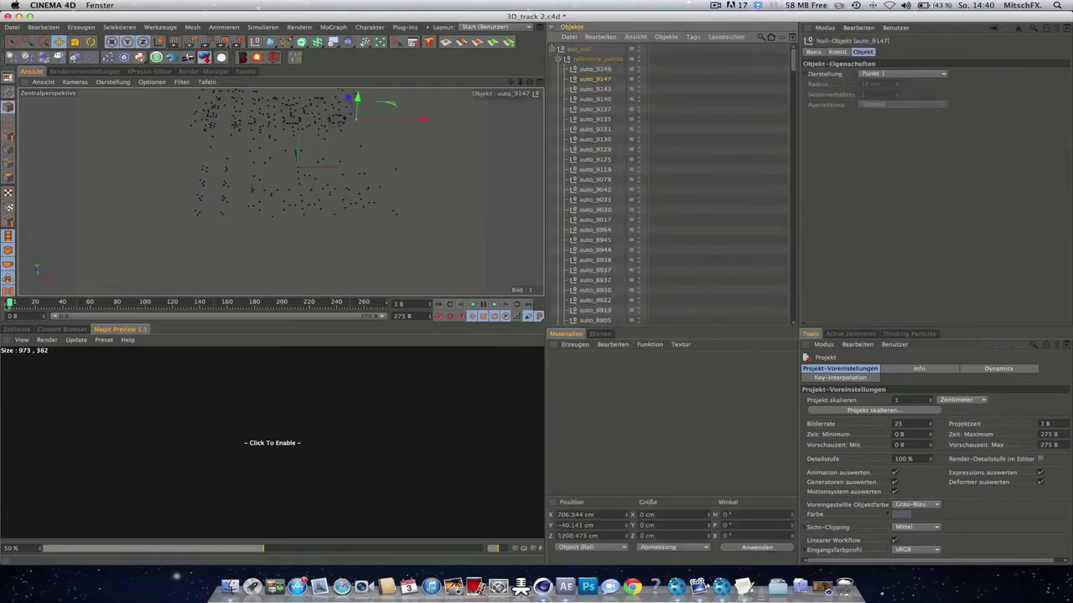
Return to frame 0, collapse top_null, and create a new material with Glanzlicht turned off
key(shift+f)
click(558, 58)
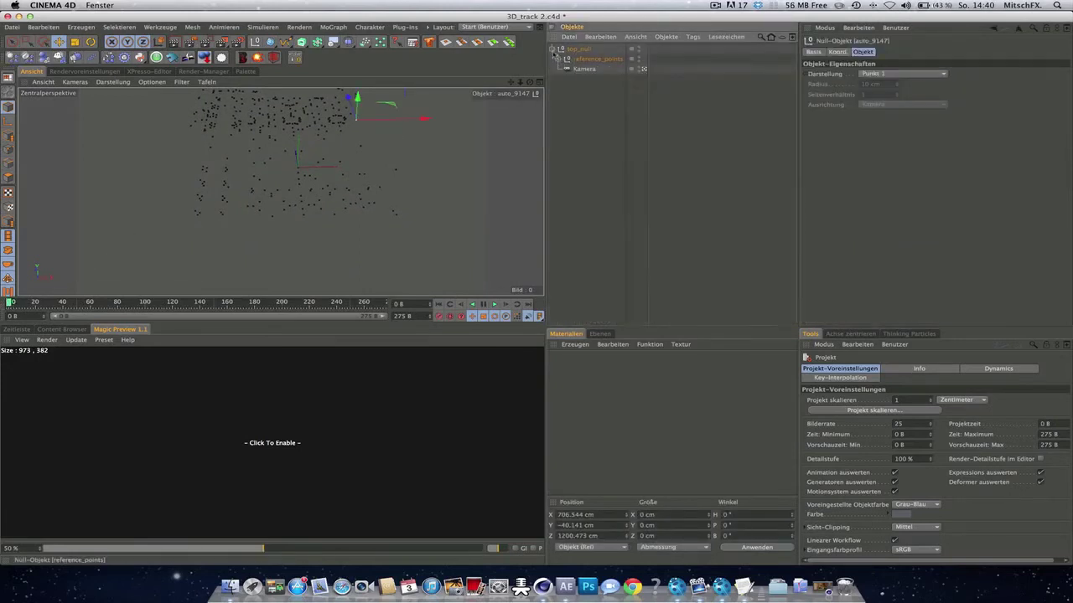
click(553, 49)
click(555, 129)
double_click(624, 431)
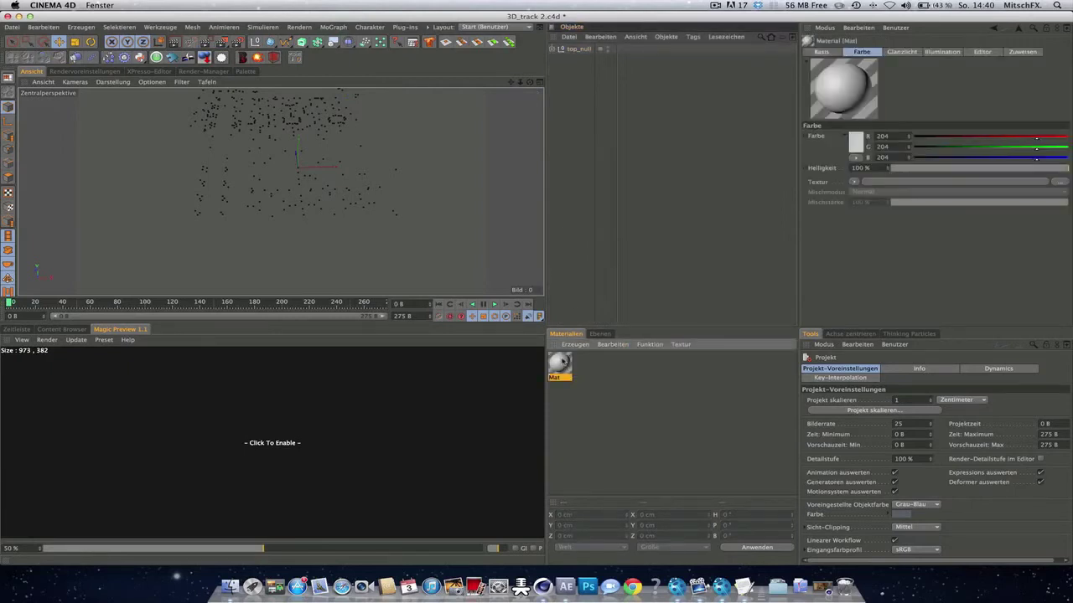
click(828, 51)
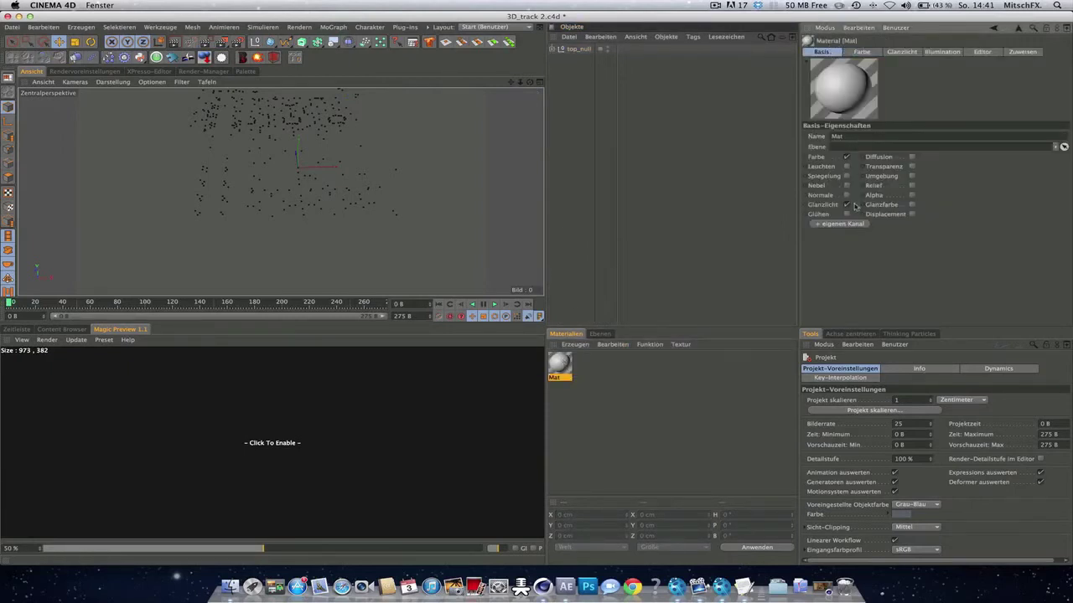
click(846, 205)
Load 00590_00000.jpg as the colour texture and calculate its animation length
click(860, 52)
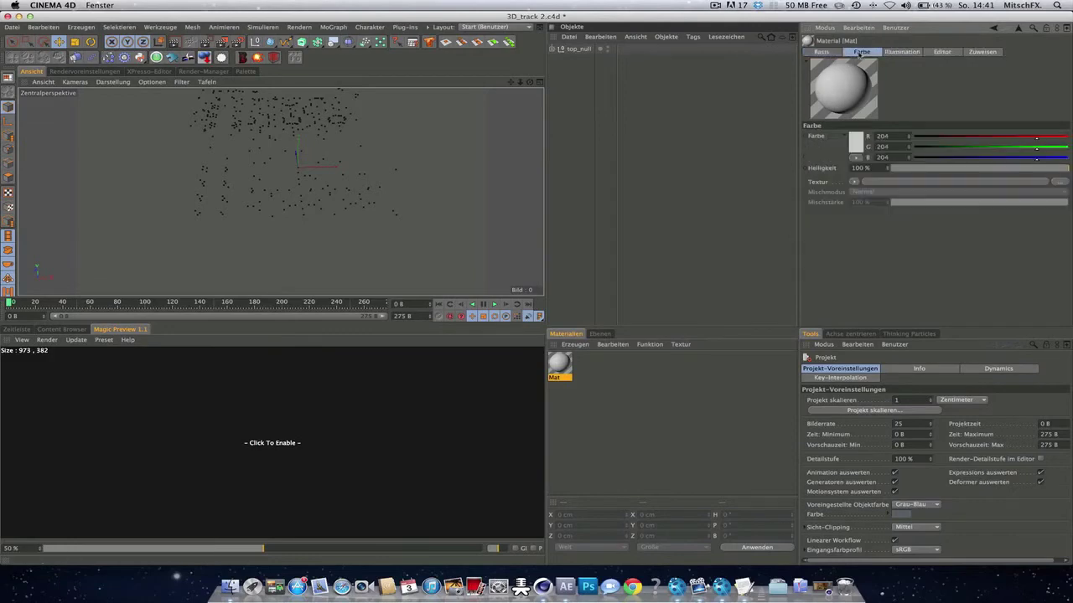
click(887, 181)
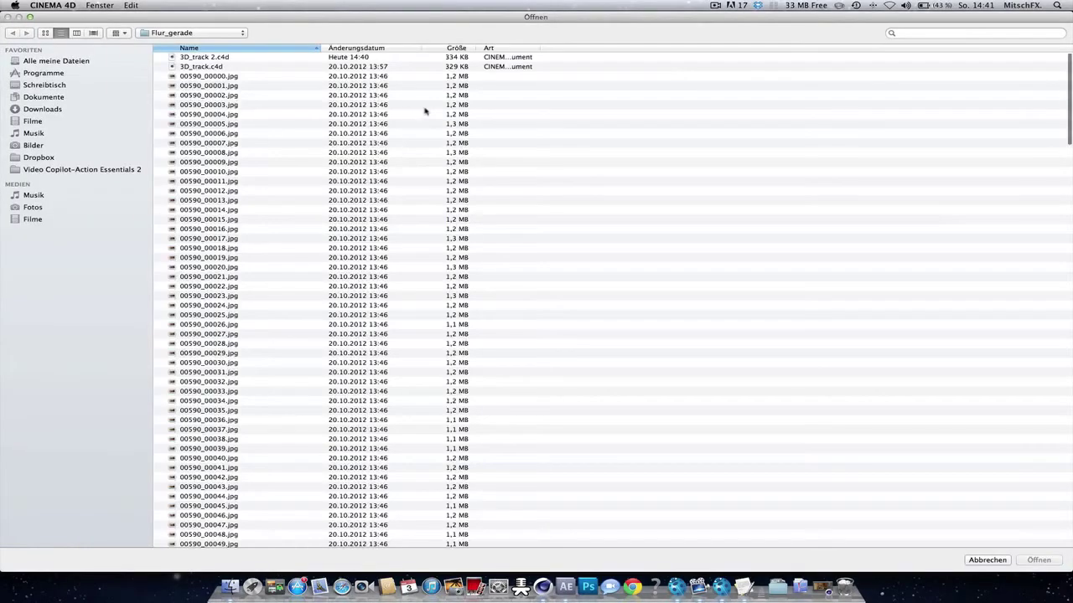
click(207, 77)
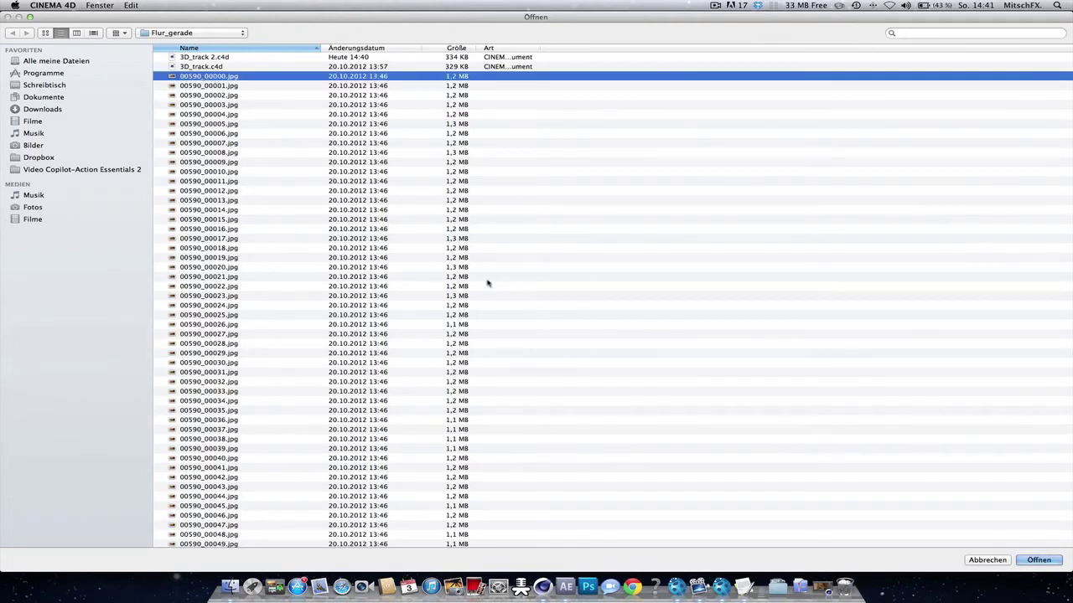
click(1037, 561)
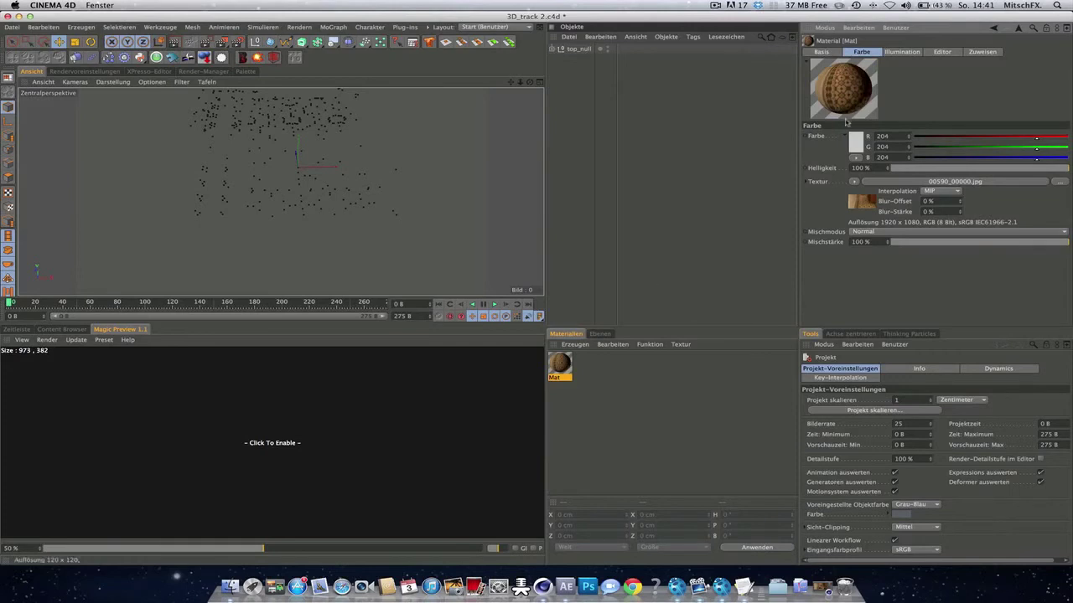
click(862, 206)
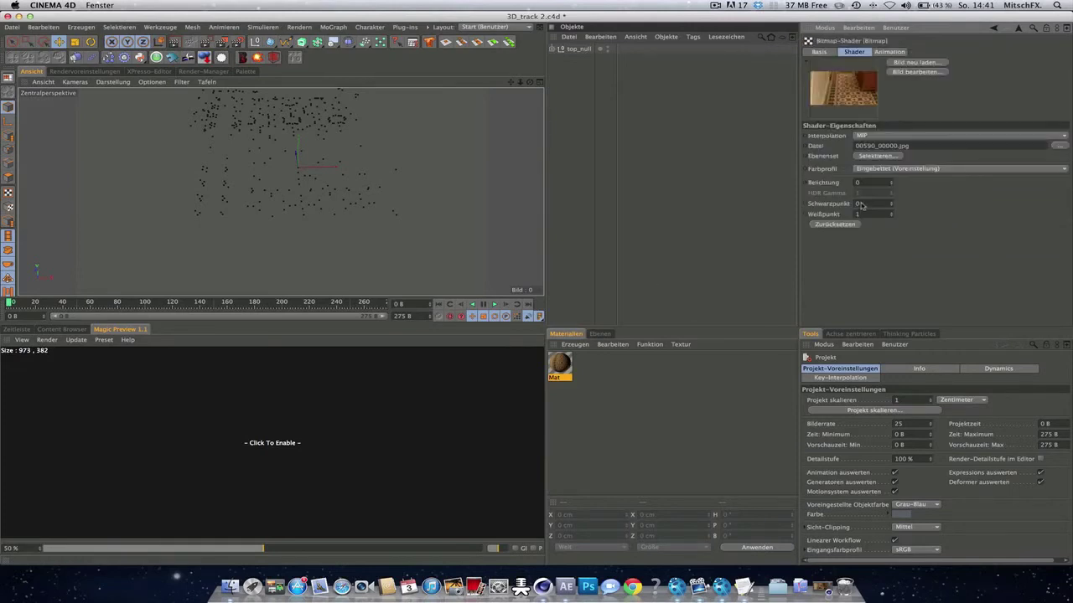
click(890, 52)
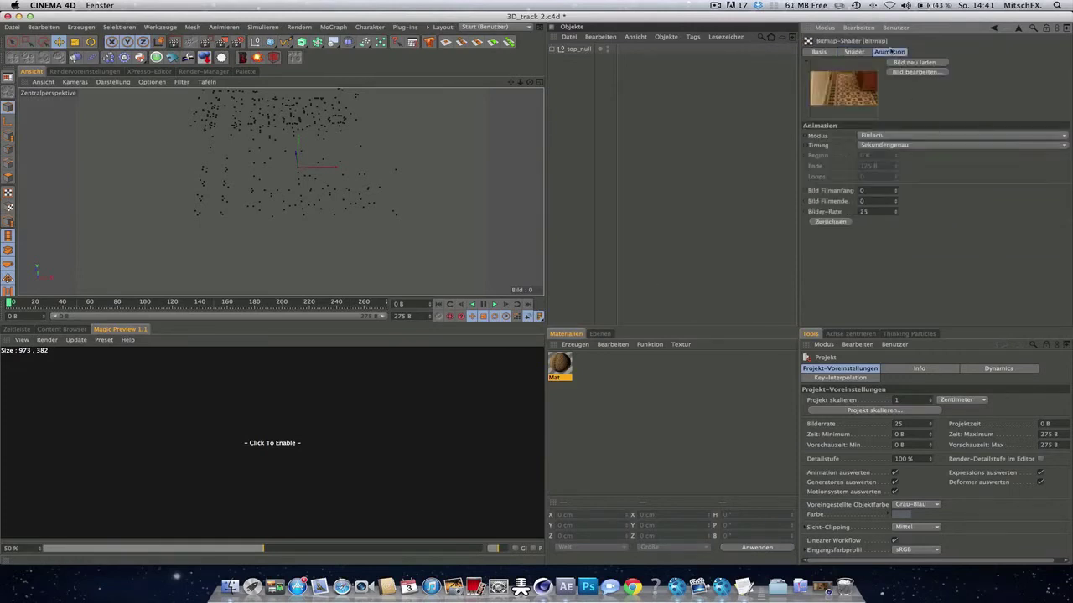
click(846, 223)
Add a Hintergrund object and apply the Mat footage material to it
click(331, 44)
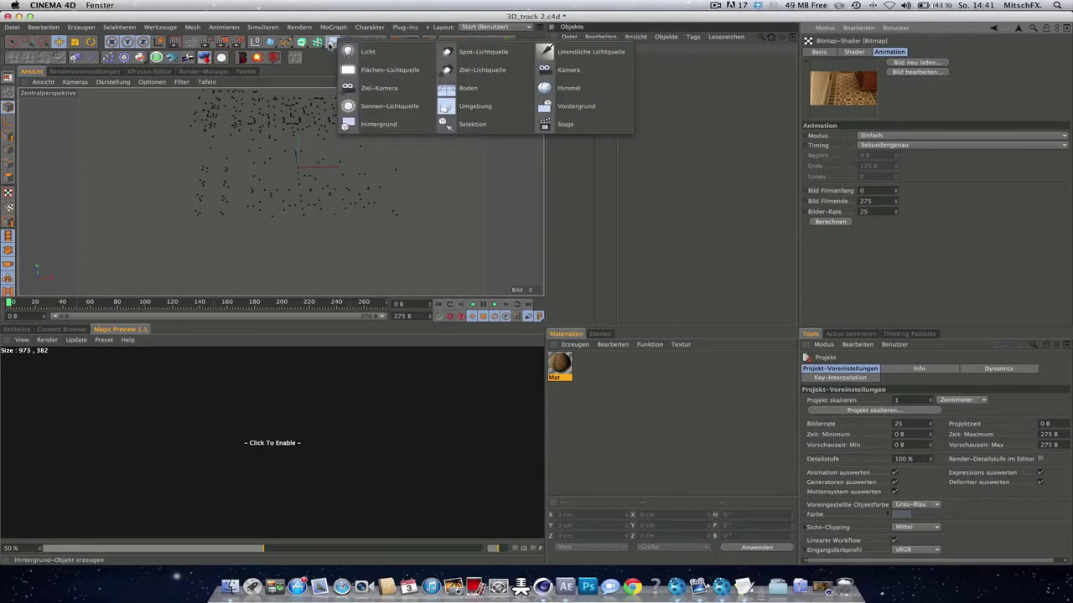
click(331, 43)
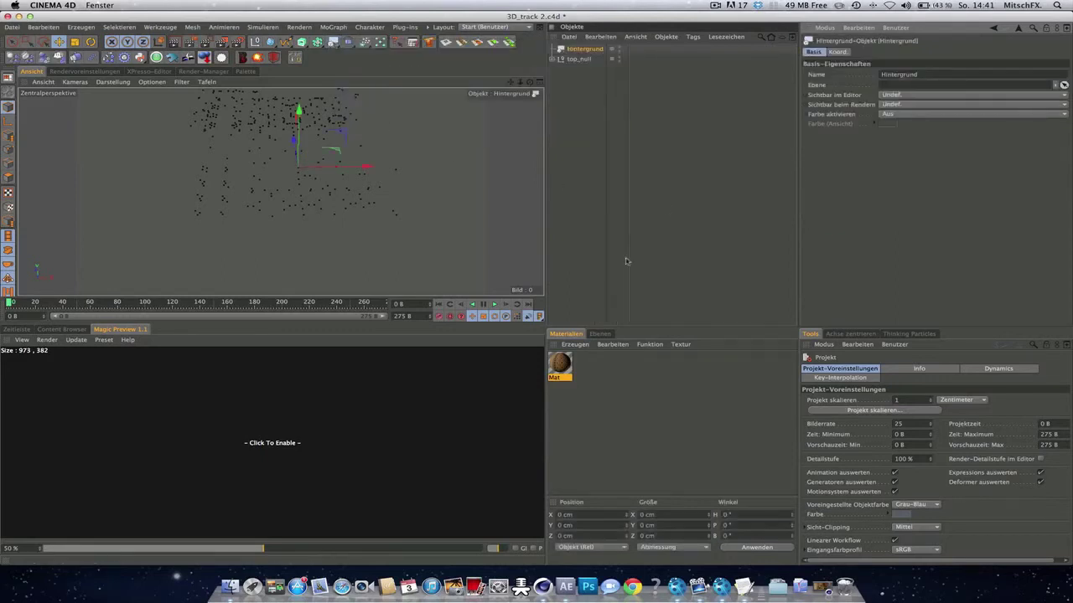
drag(560, 363, 582, 51)
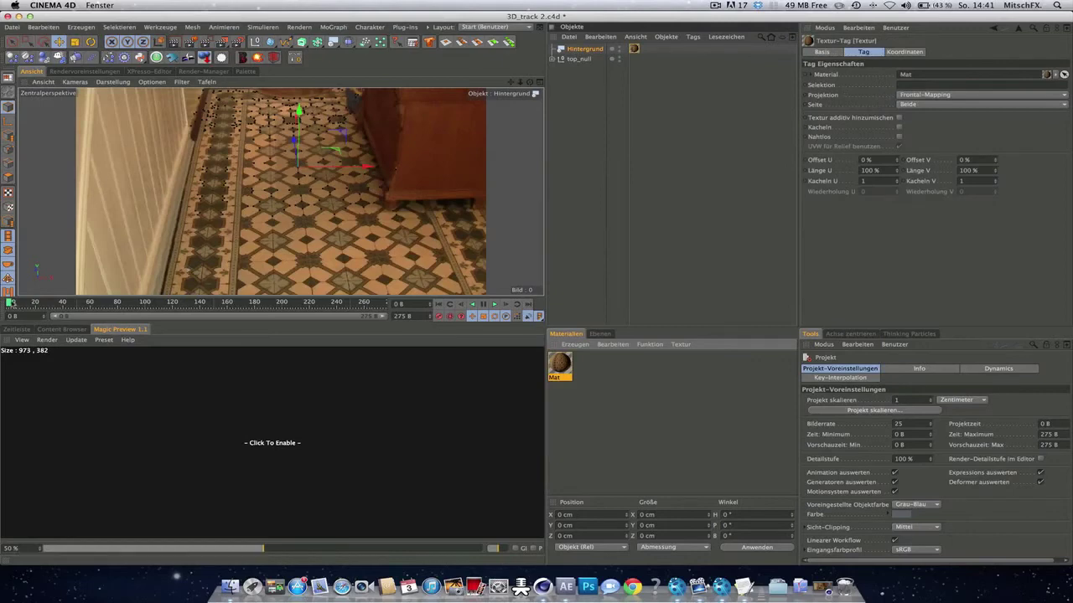
Scrub the timeline to confirm the footage plays, then return to frame 0
click(22, 302)
drag(23, 303, 149, 304)
click(57, 304)
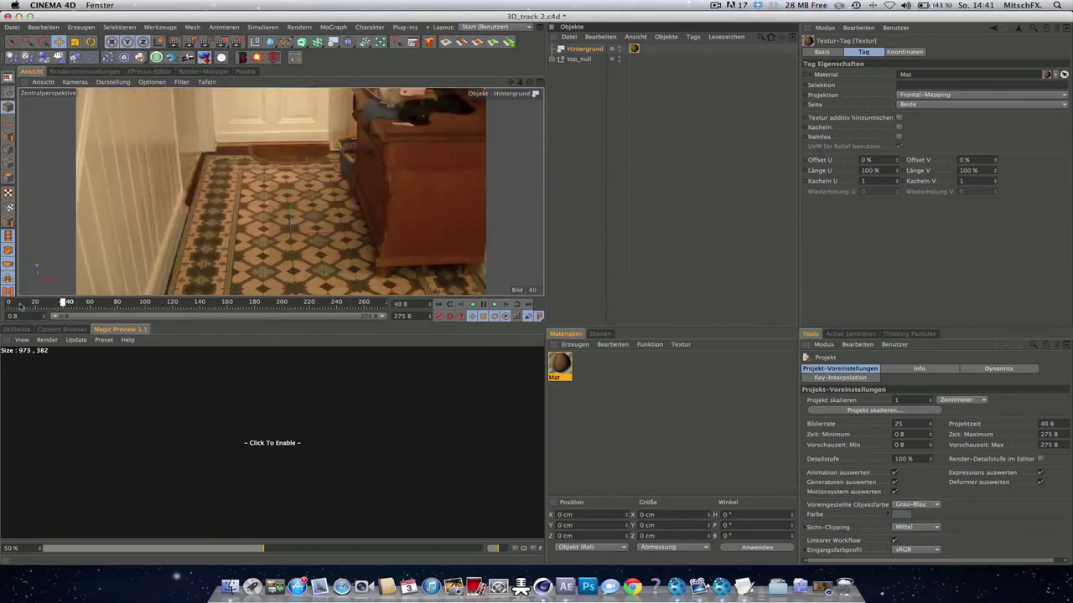
click(10, 303)
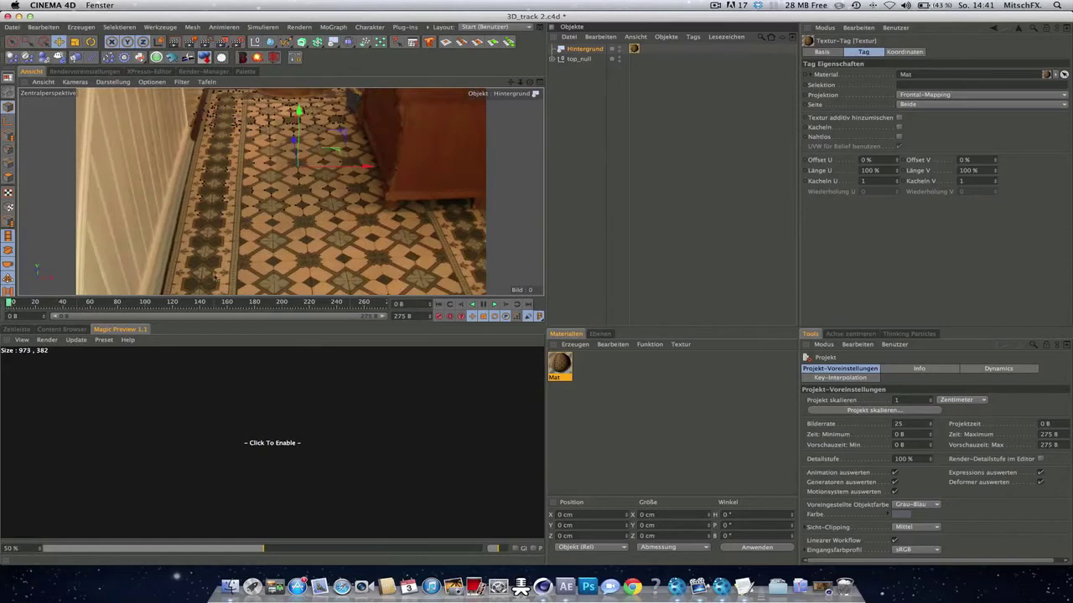
click(613, 110)
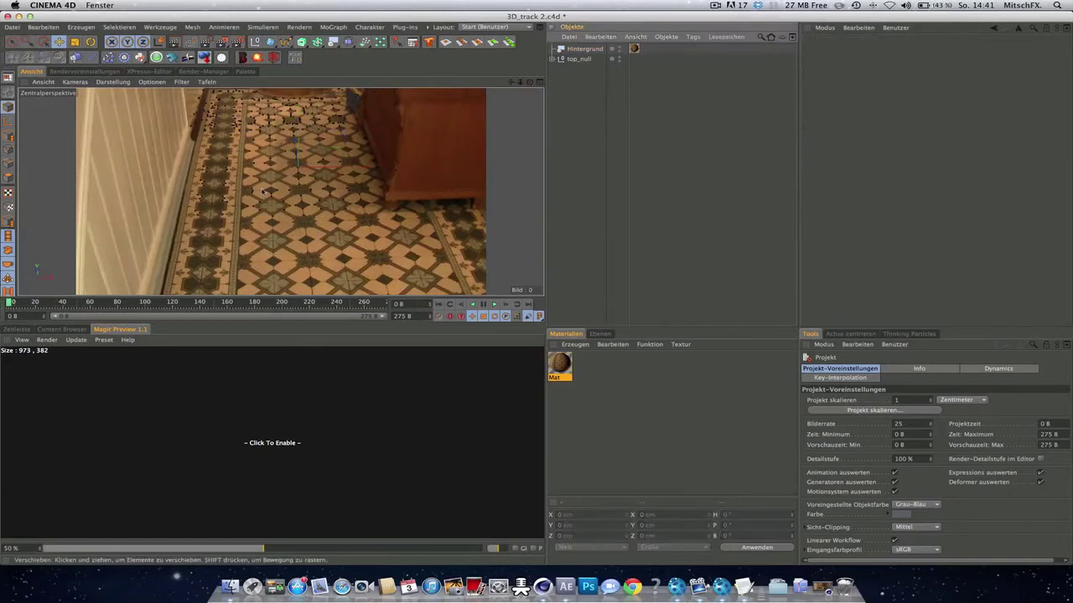
Review the earlier reference render, then add a Würfel cube at the origin
click(799, 586)
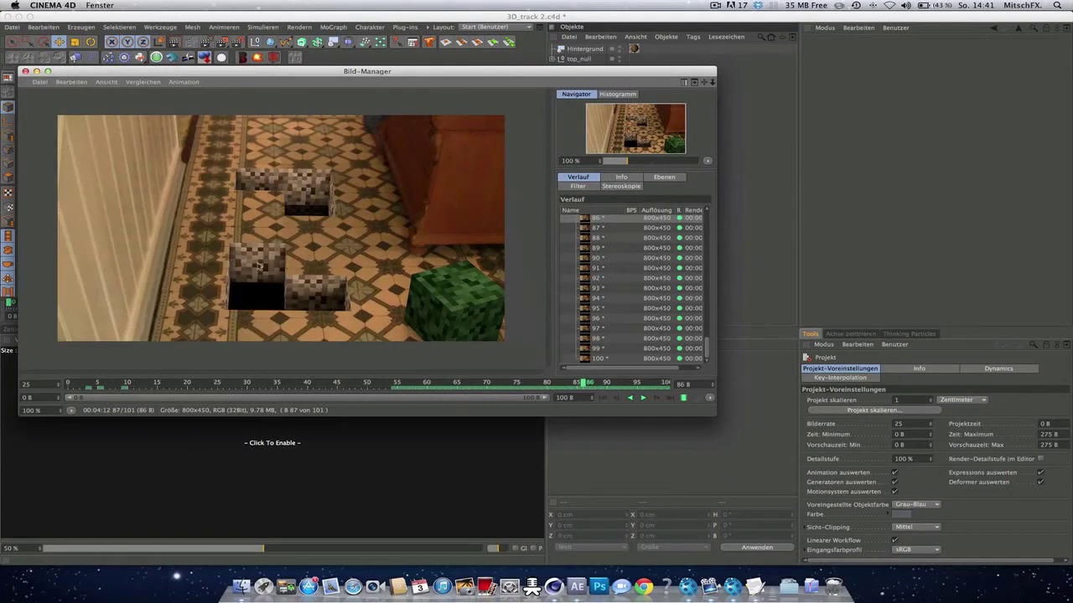
mouse_move(584, 384)
mouse_down()
mouse_move(402, 383)
mouse_move(576, 383)
mouse_up()
click(36, 71)
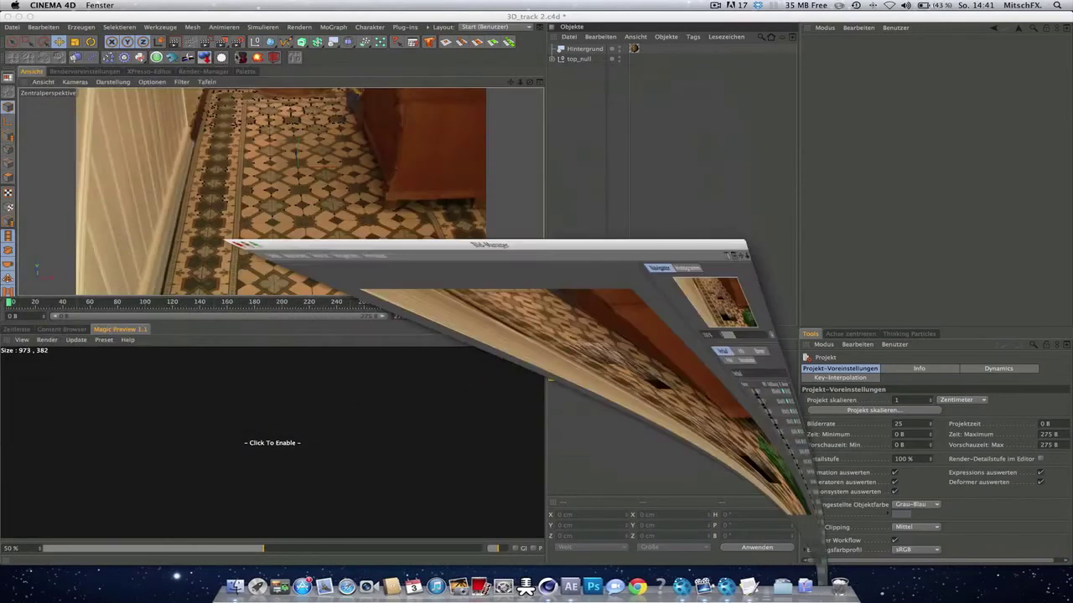
click(270, 43)
click(309, 56)
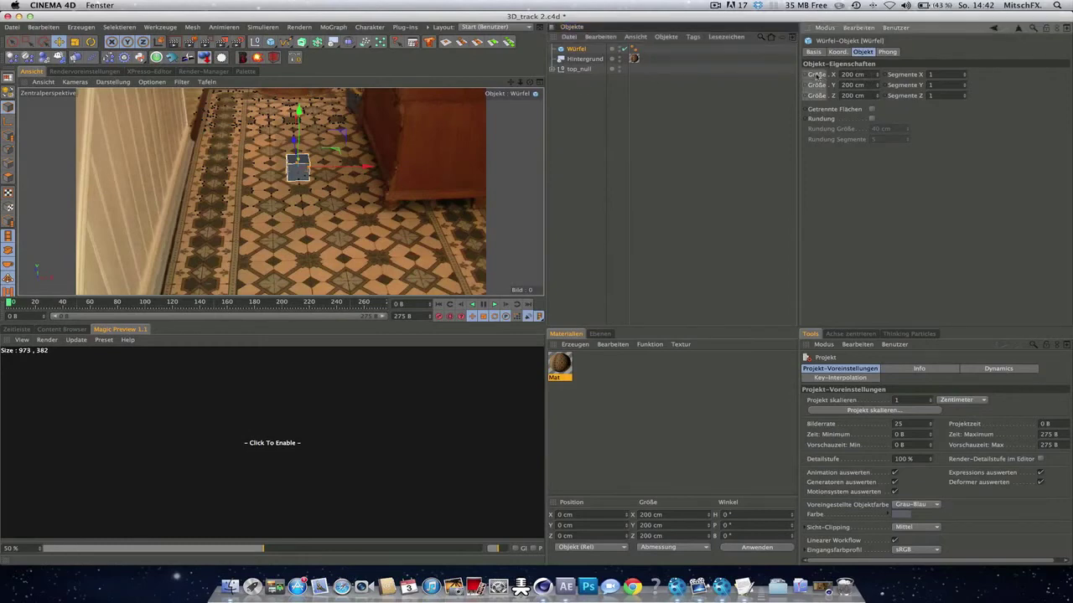
Set the Würfel's Größe X, Y and Z all to 400 cm
drag(817, 74, 818, 81)
drag(879, 78, 878, 45)
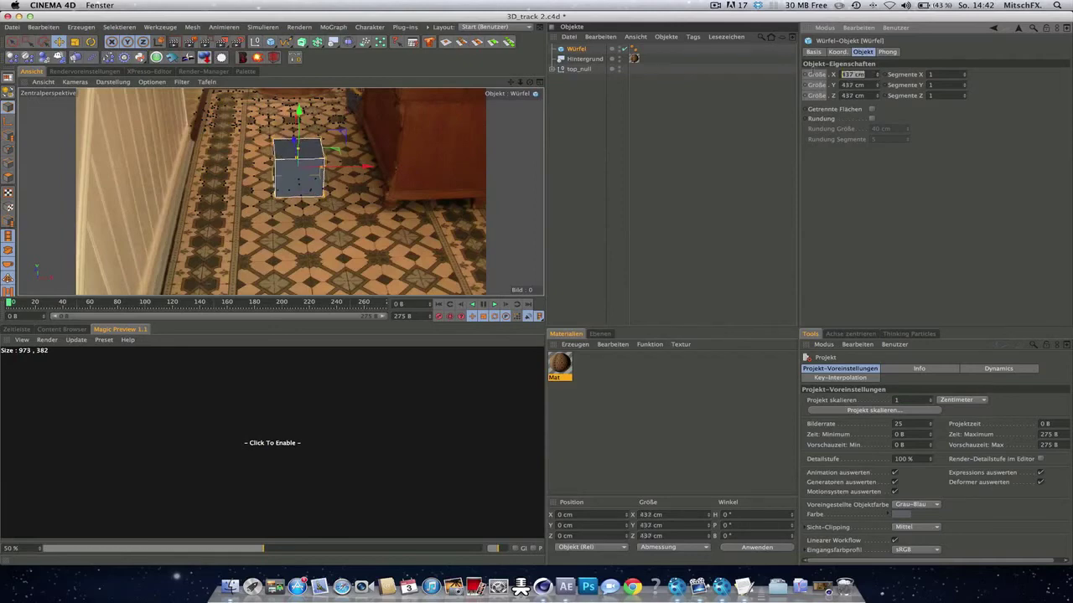
text(400)
key(Return)
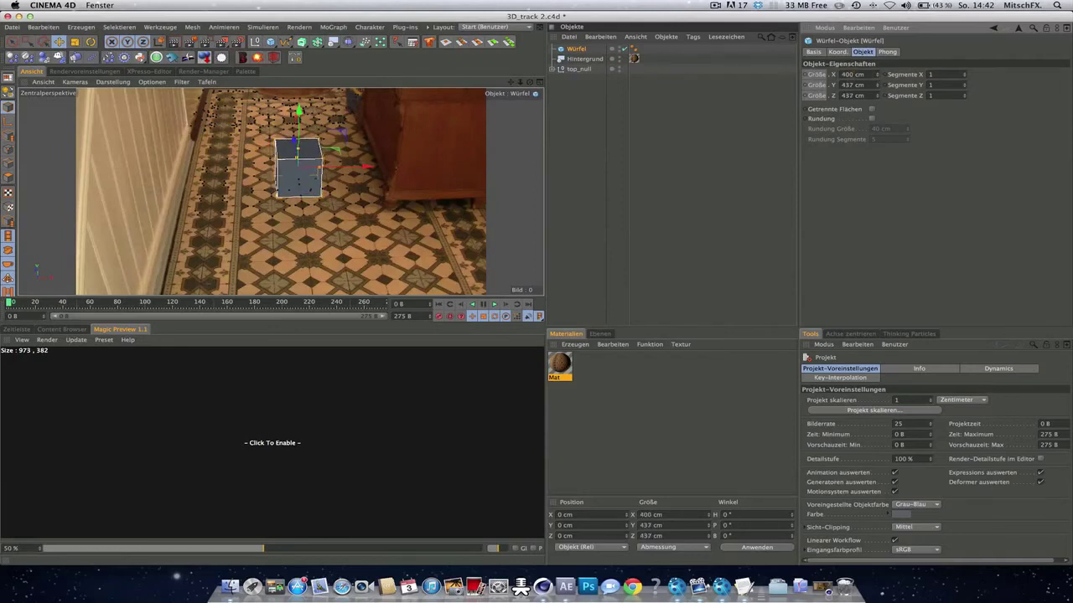
click(853, 74)
text(400)
key(Return)
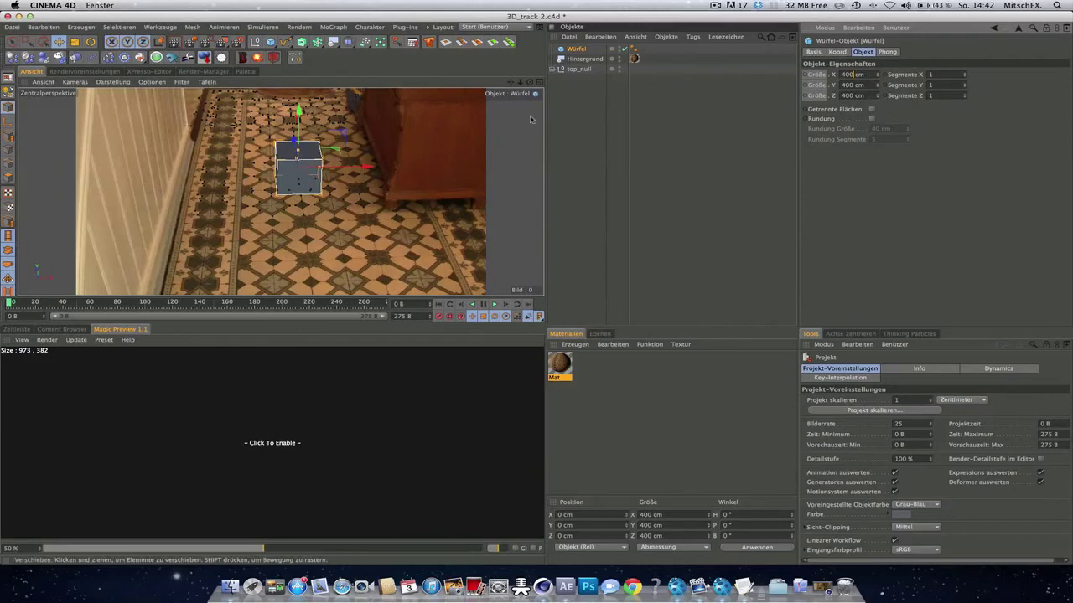
Create a MoGraph Klon cloner holding the cube and set its Modus to Gitter
click(336, 28)
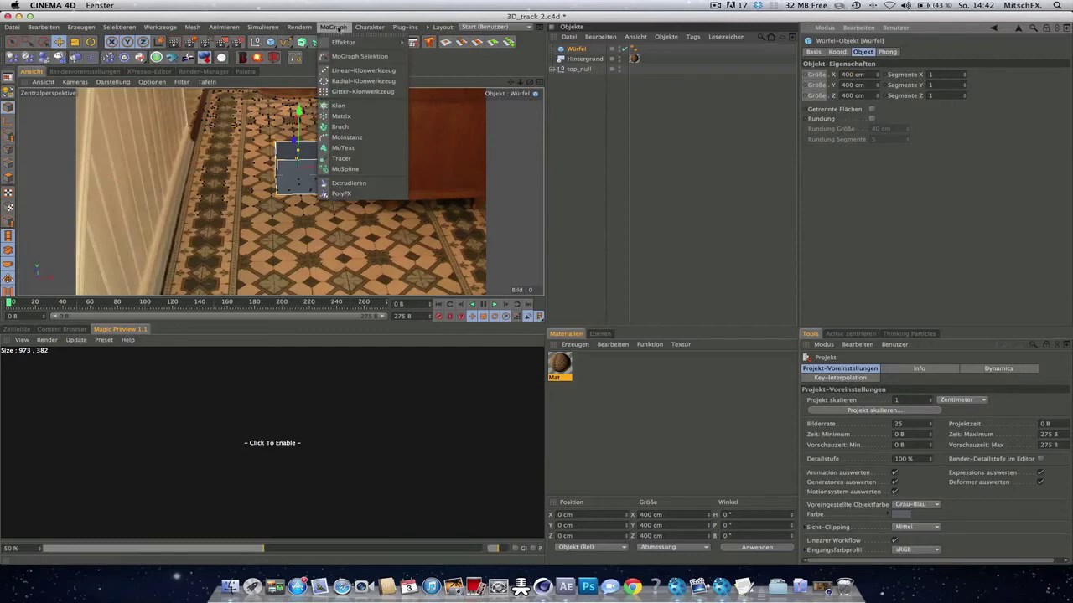
alt+click(343, 107)
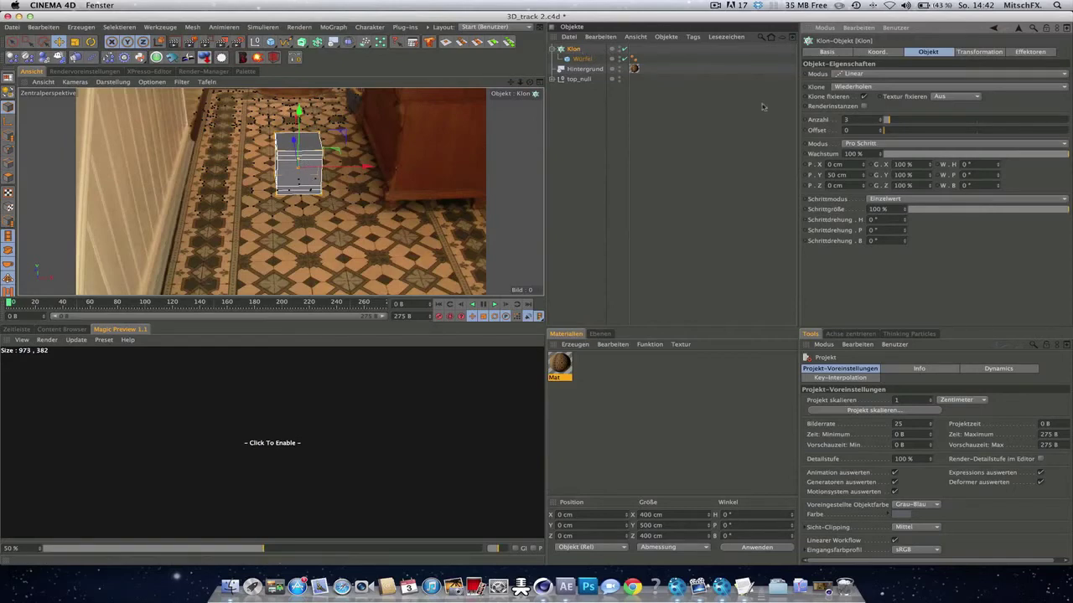
click(880, 75)
click(871, 113)
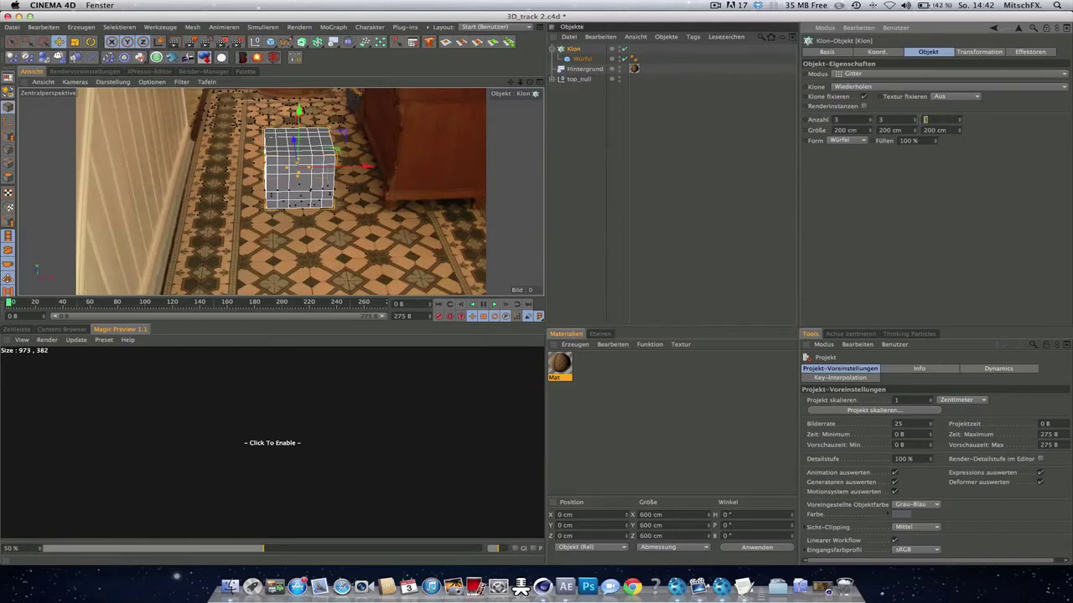
Set the grid to 6 clones along Z with a Z size of 2000 cm
key(Return)
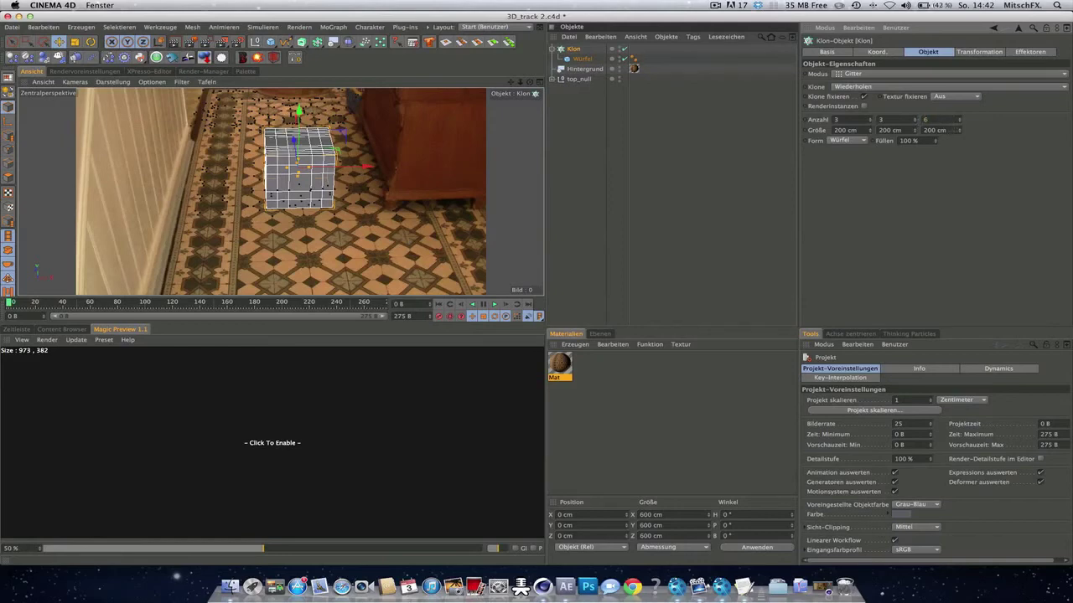
drag(959, 130, 1022, 129)
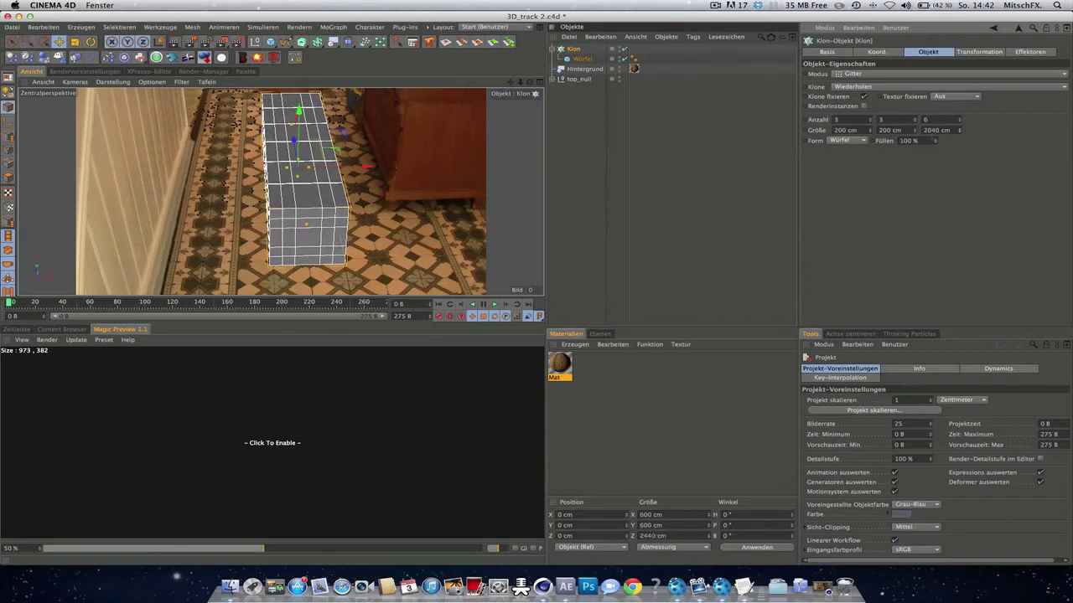
click(937, 130)
text(2000)
key(Return)
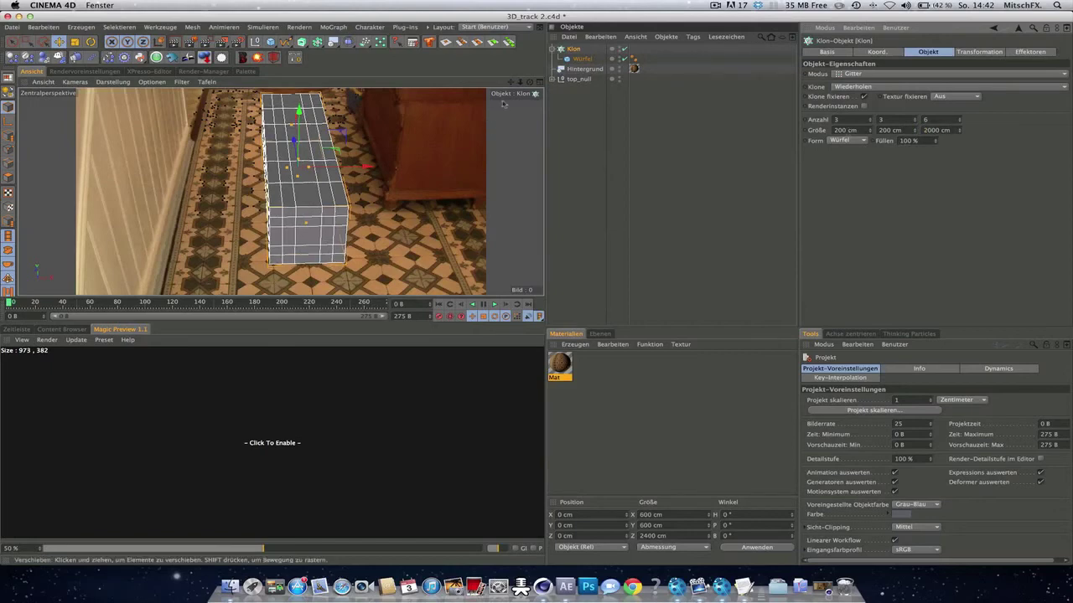
click(537, 81)
Inspect and recentre the clone grid in the maximized top view, then return to four views
click(538, 81)
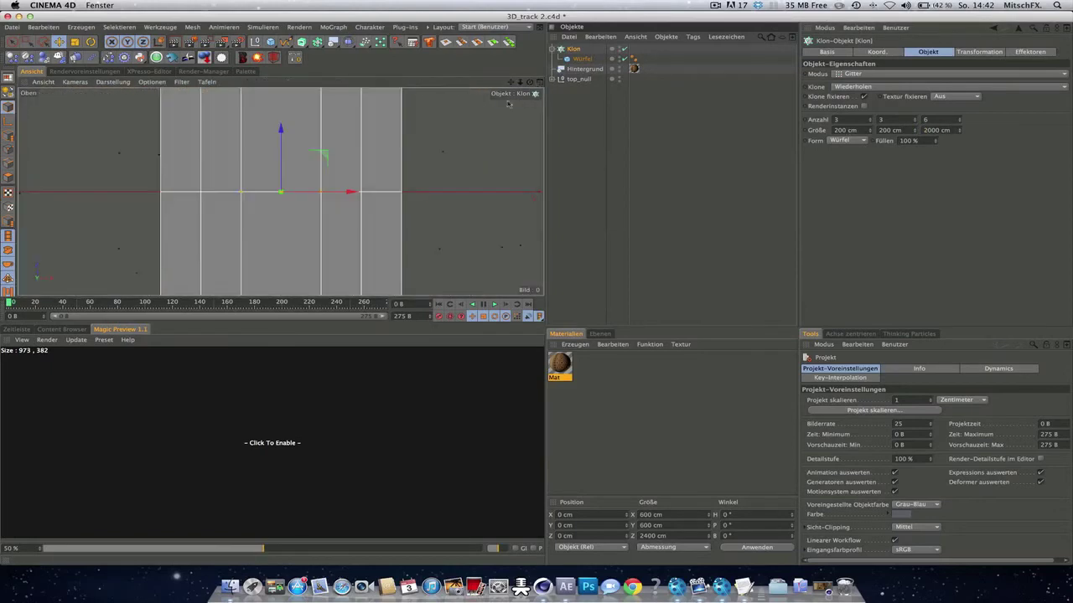
scroll(256, 190, up, 3)
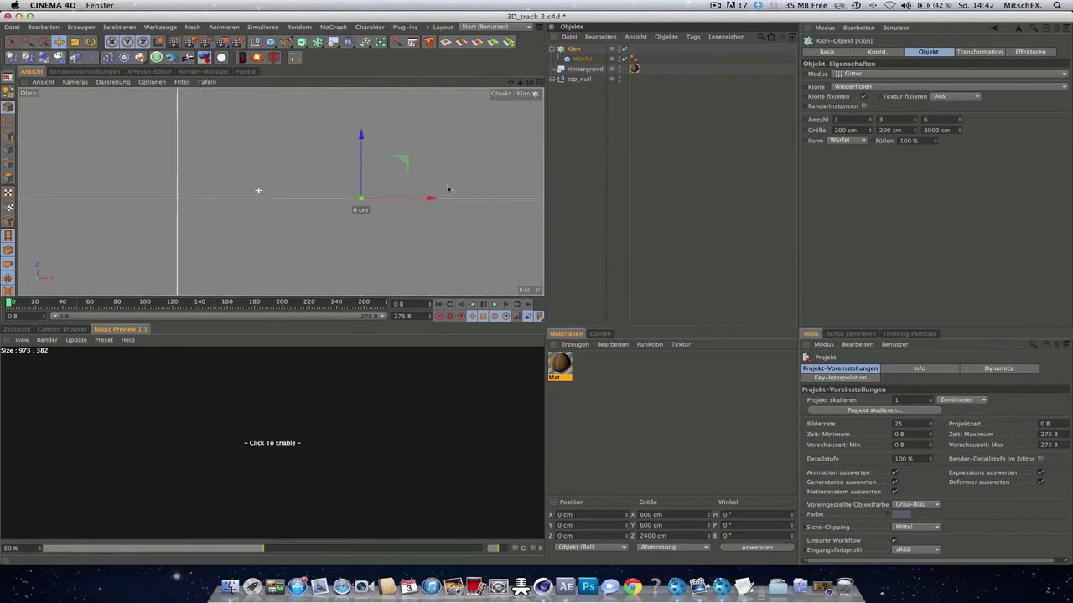
scroll(256, 189, down, 5)
scroll(276, 198, up, 2)
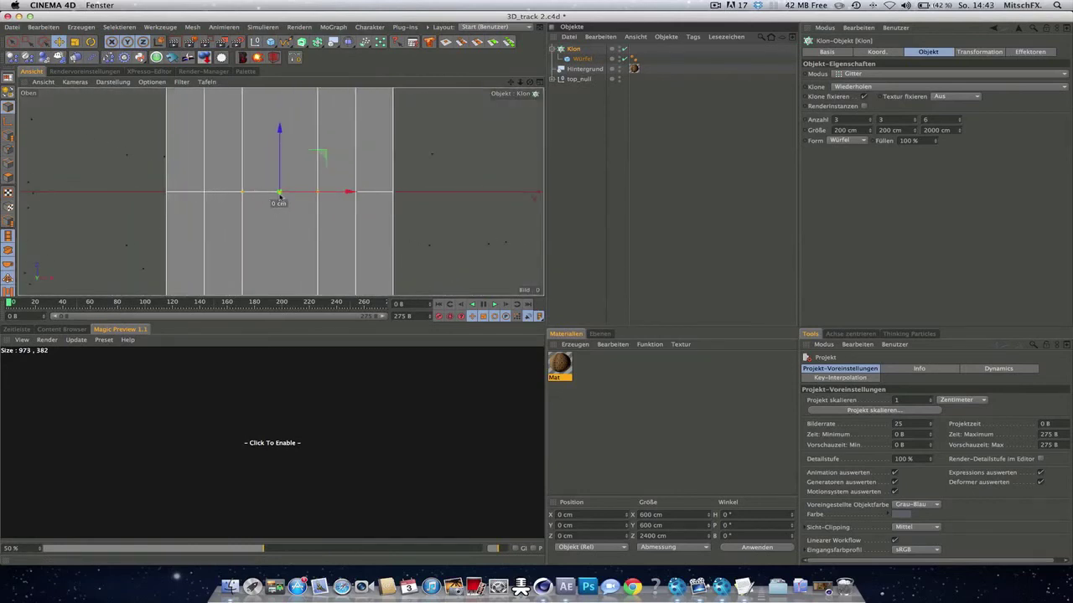
click(541, 81)
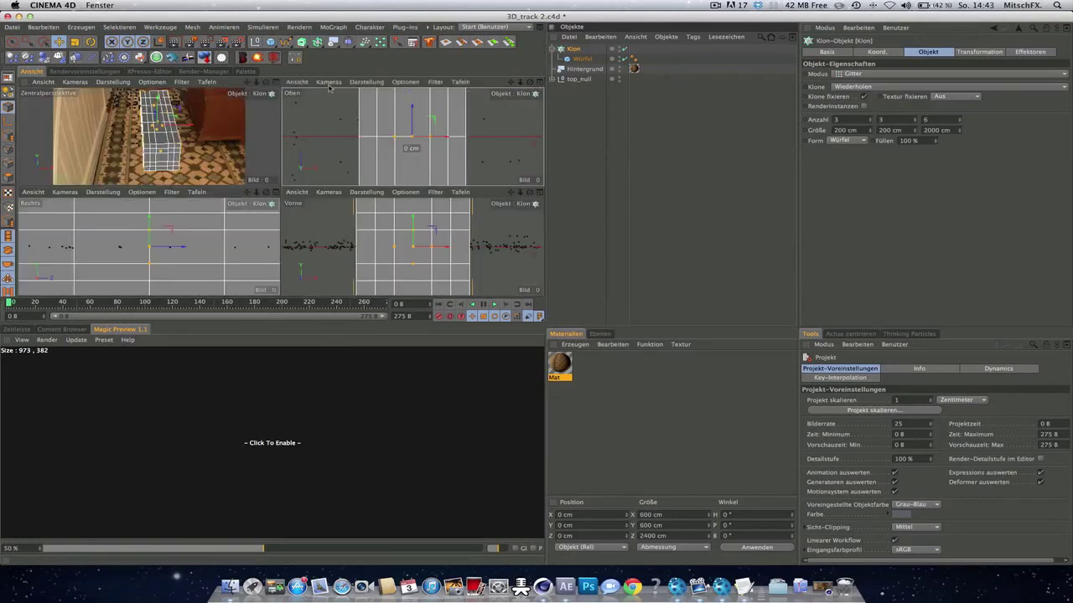
click(539, 82)
scroll(410, 144, down, 3)
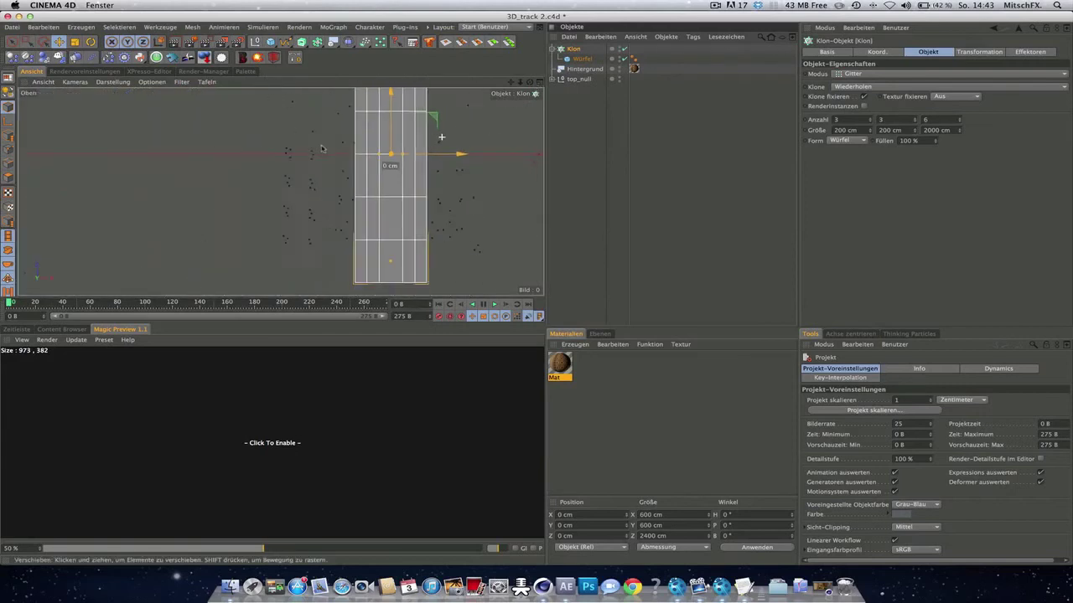
middle_drag(447, 145, 422, 190)
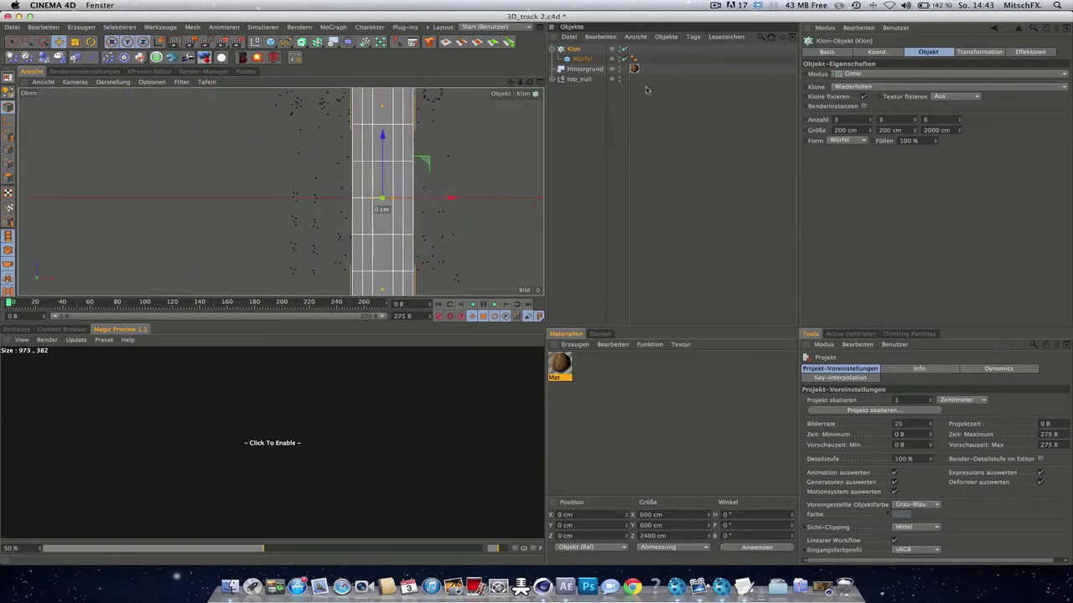
click(541, 81)
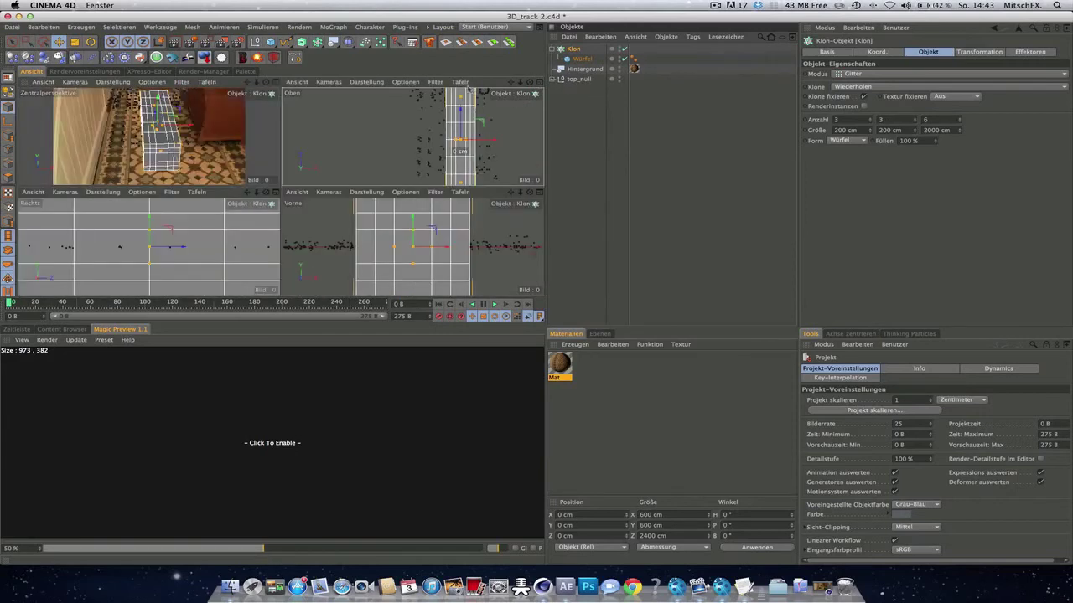
Set the Klon's Anzahl X to 4 and Größe X to 1200 cm
drag(870, 131, 925, 131)
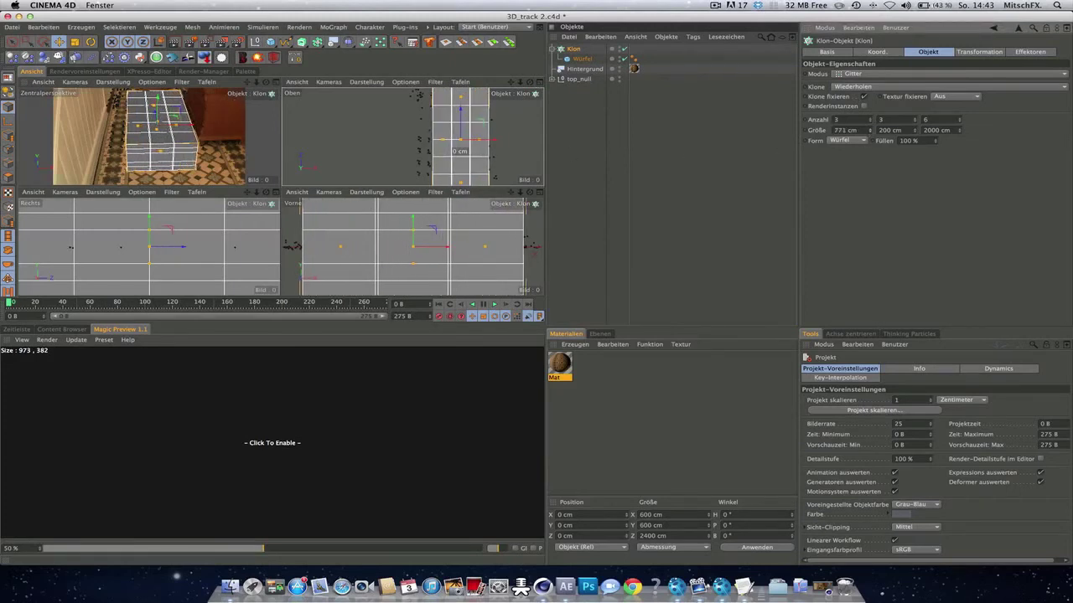
click(836, 120)
text(4)
key(Return)
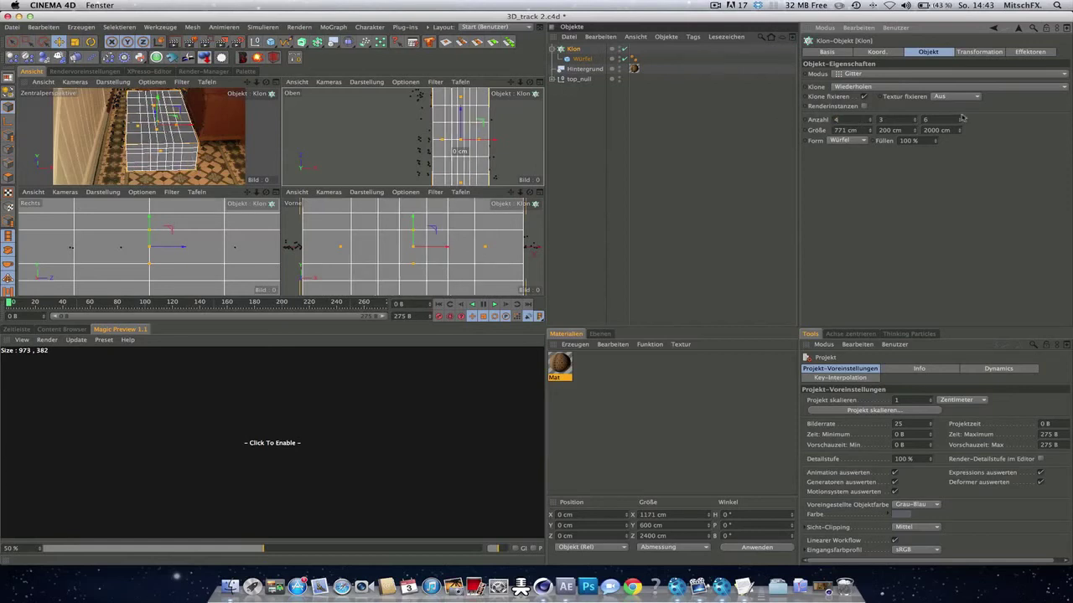
drag(870, 130, 921, 130)
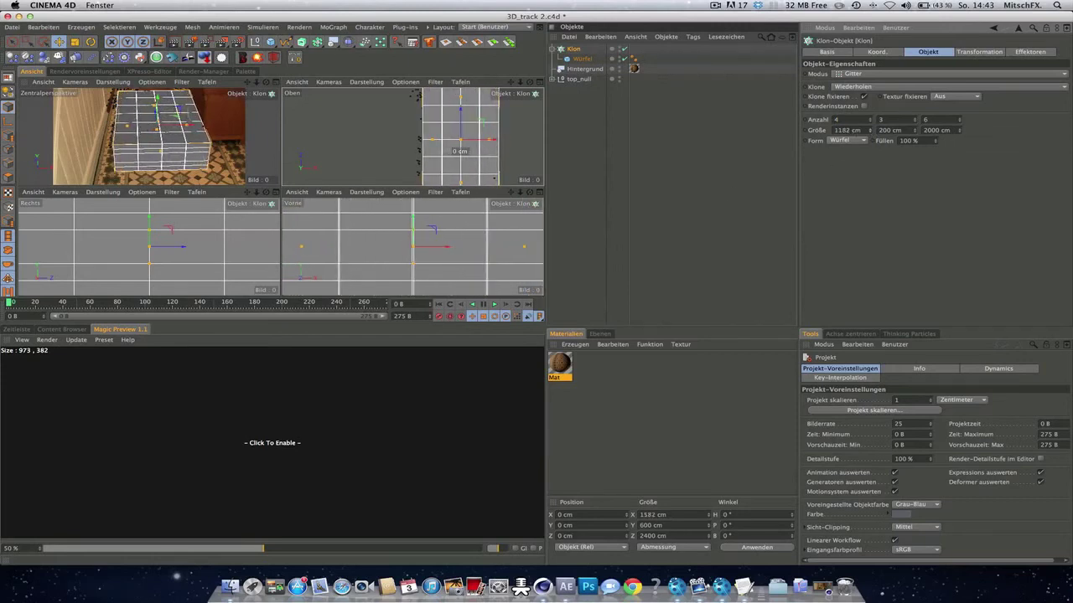
double_click(846, 129)
text(1200)
key(Return)
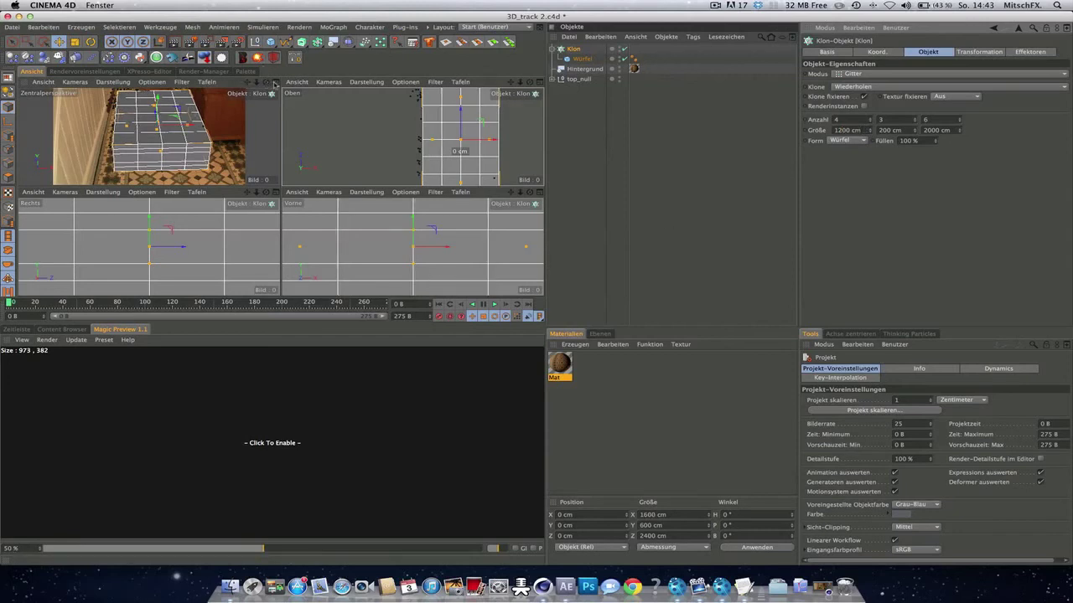
scroll(413, 239, down, 5)
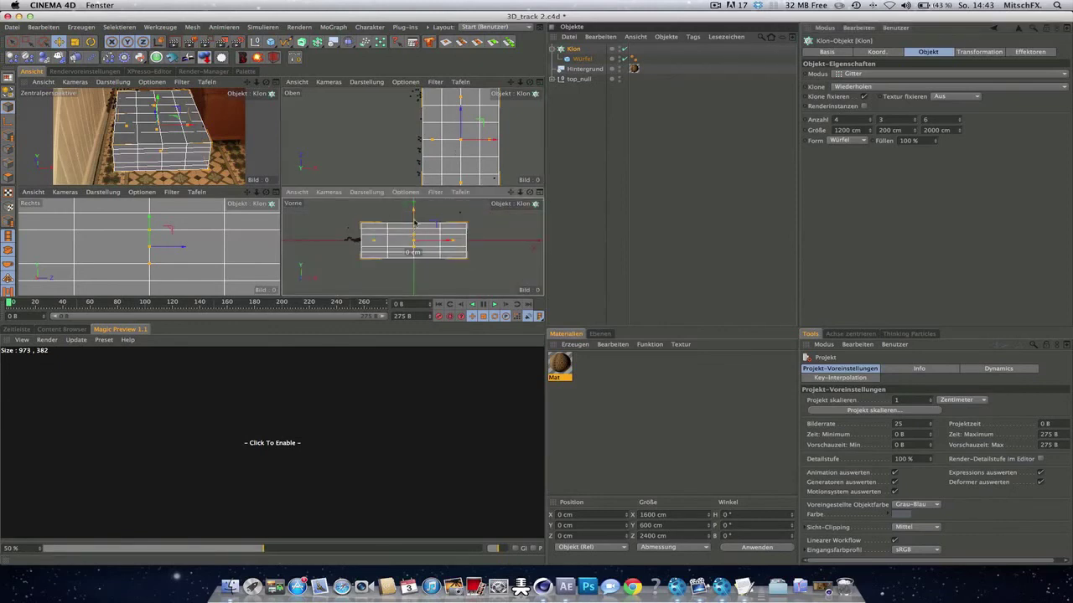
Lower the Klon grid, shift it left onto the floor, and set Größe Y to 400 cm
drag(413, 217, 413, 233)
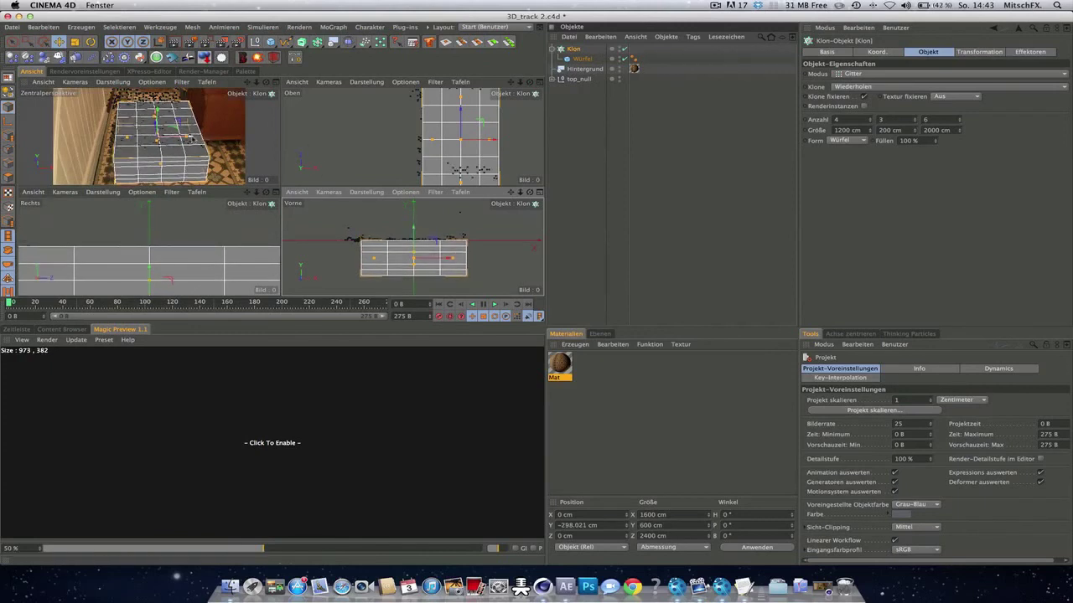
drag(201, 139, 185, 141)
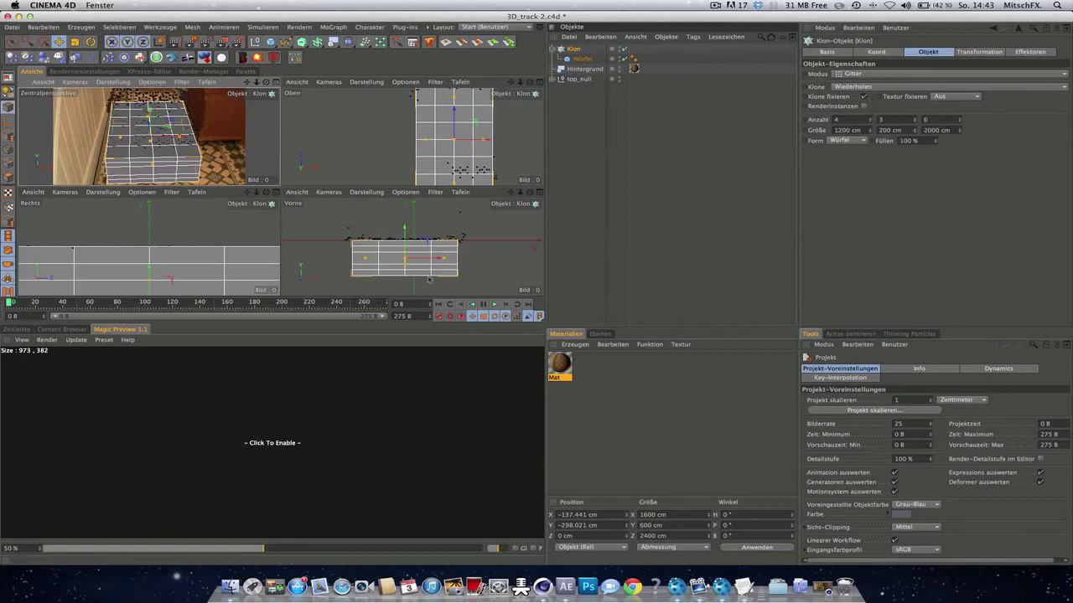
drag(405, 258, 407, 248)
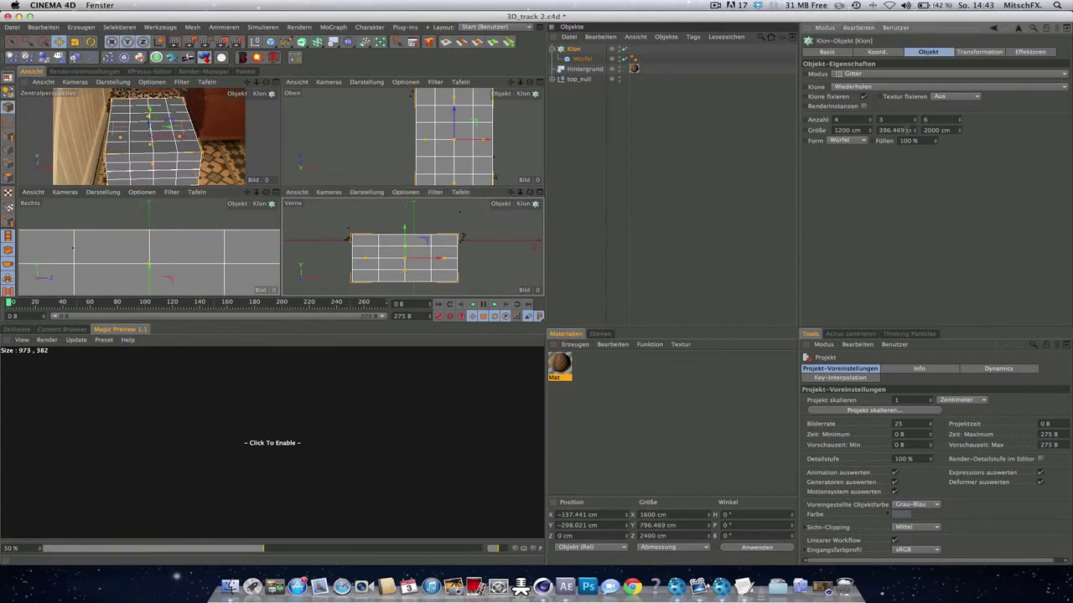
click(895, 130)
text(400)
key(Return)
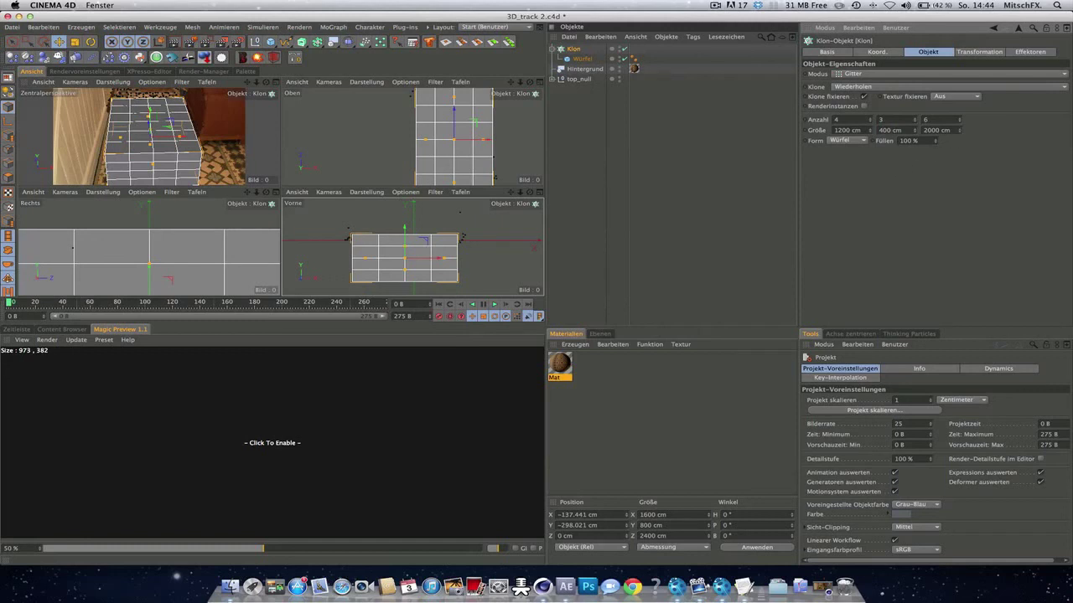
click(278, 84)
Rotate the Klon grid's heading to about -2.3° so it matches the hallway floor
key(e)
key(r)
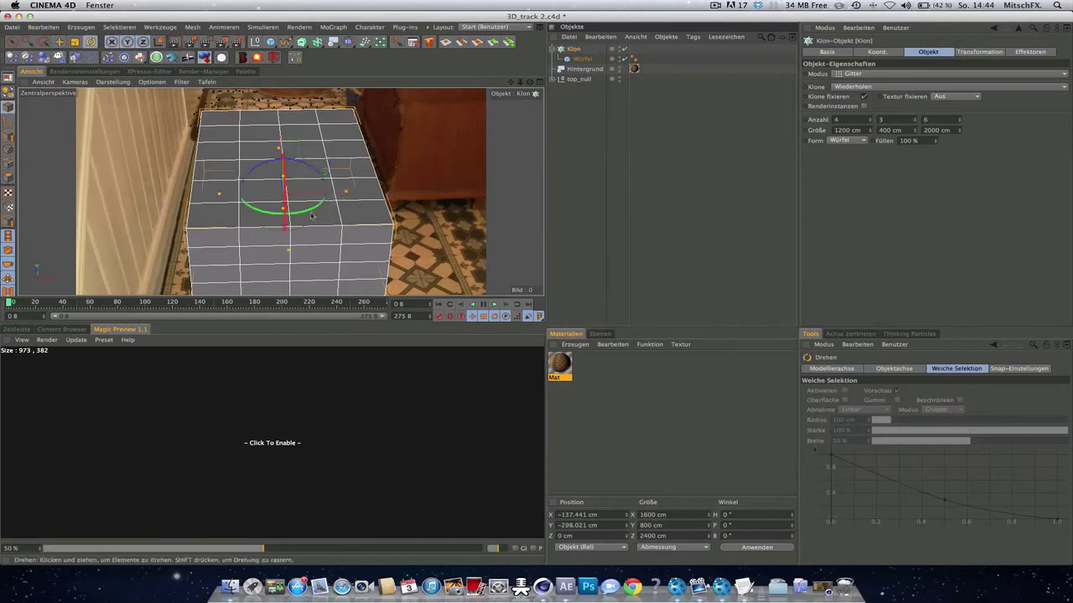
drag(312, 216, 312, 211)
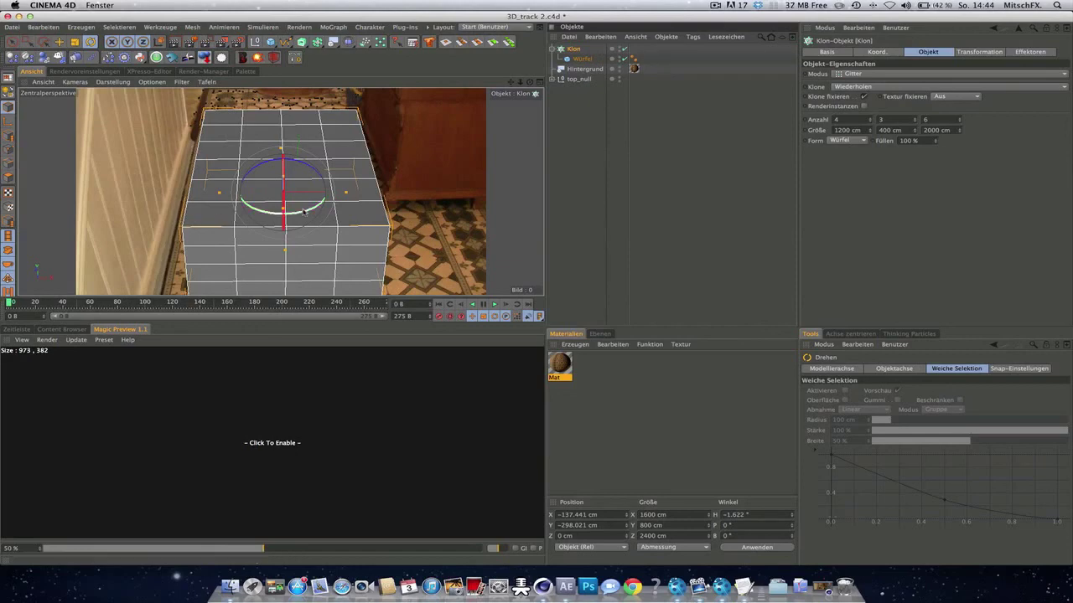
drag(303, 213, 303, 214)
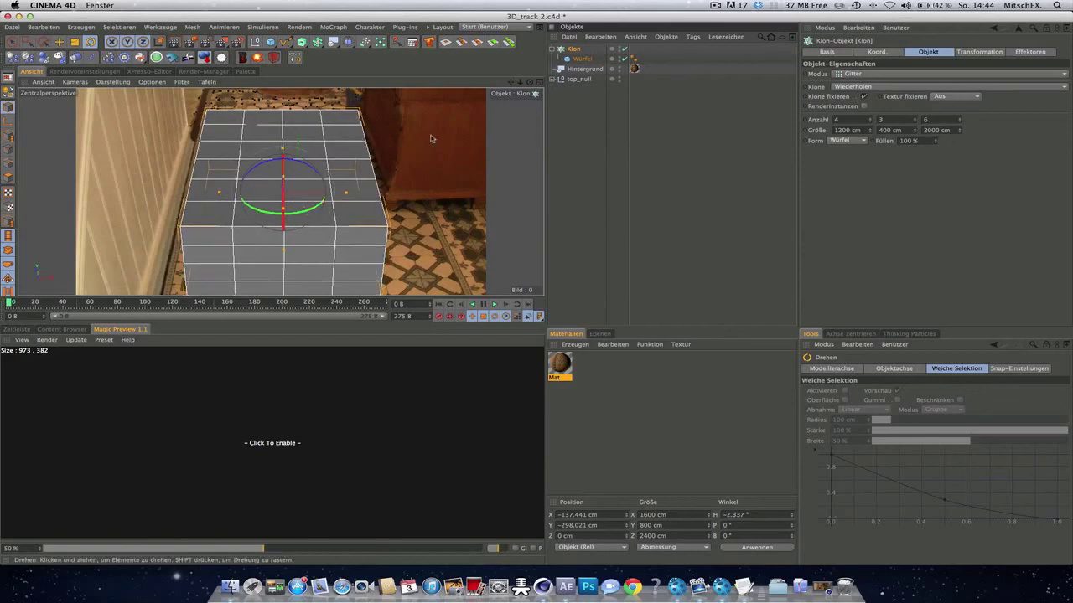